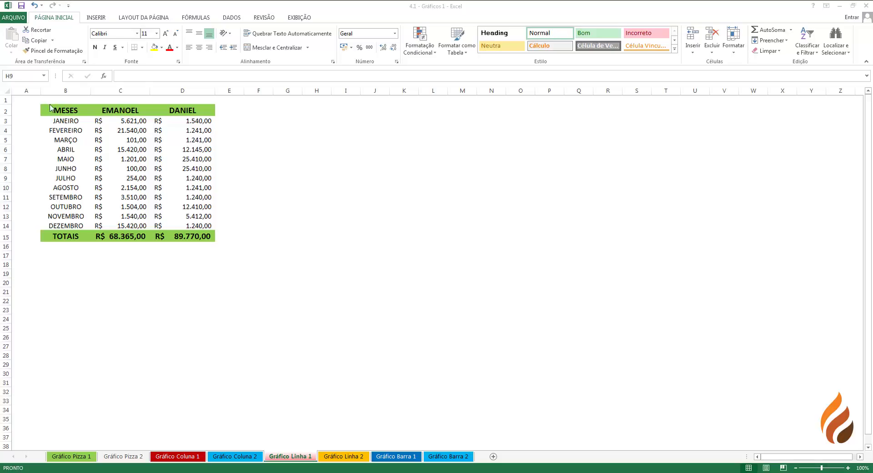
# Select B2:D14, the MESES header and January–December sales, excluding the totals row
pyautogui.moveTo(52, 109); pyautogui.dragTo(181, 222)
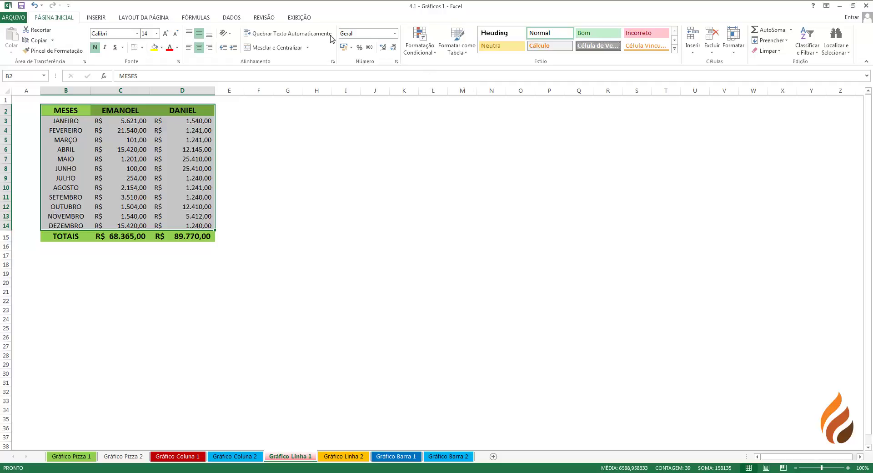
# Insert a Linha 3D chart from the selected monthly sales of both sellers
pyautogui.click(97, 18)
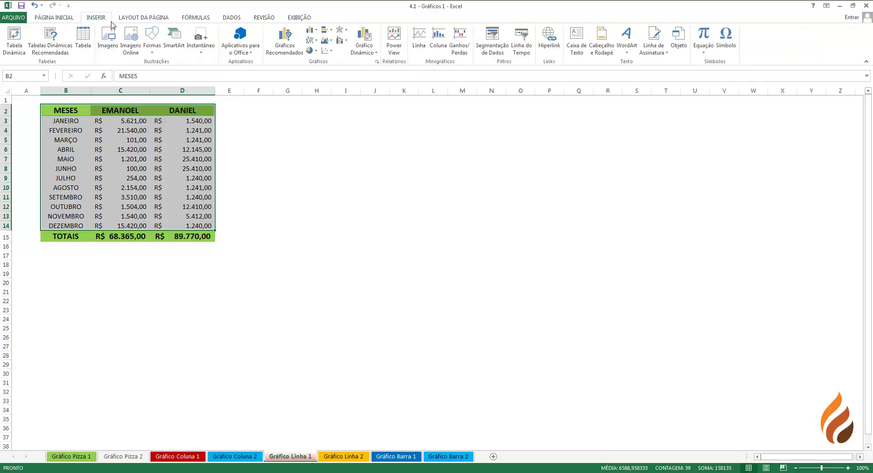
pyautogui.click(314, 42)
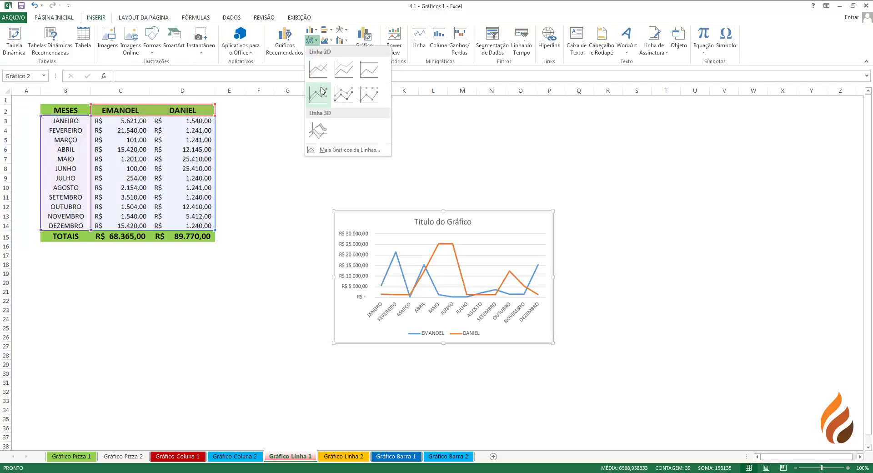
pyautogui.click(321, 132)
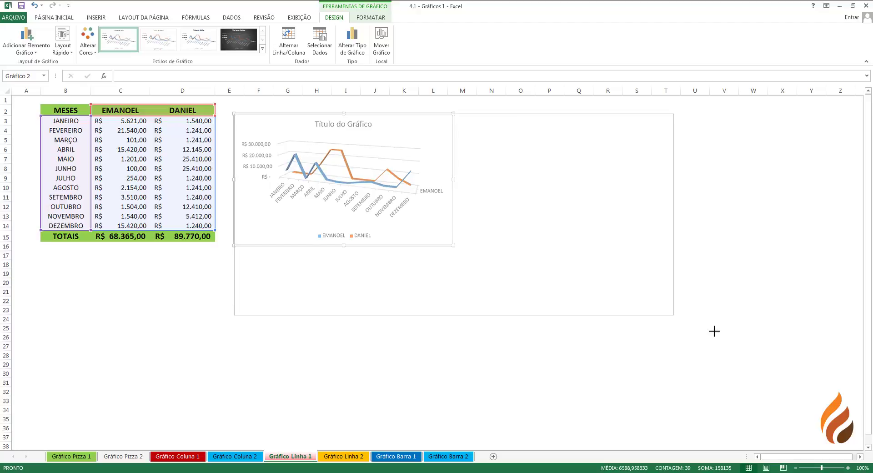
# Stretch the chart across the sheet and give it the dark fourth chart style with charcoal background
pyautogui.moveTo(484, 256); pyautogui.dragTo(772, 343)
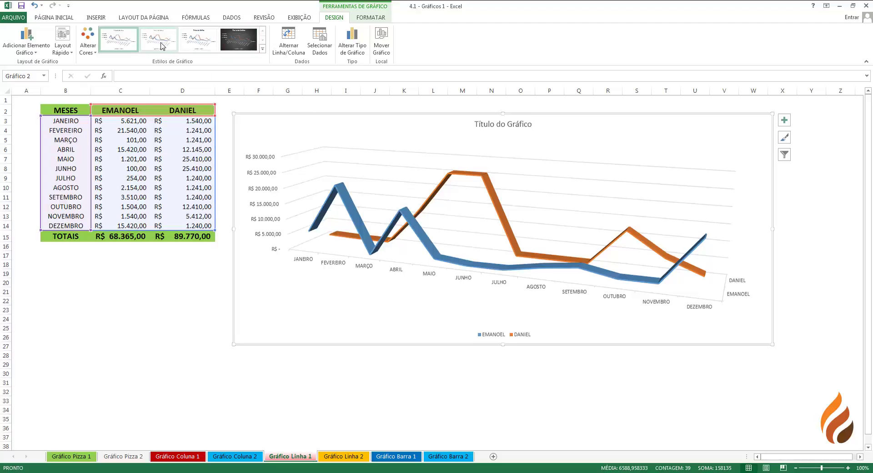
pyautogui.click(199, 45)
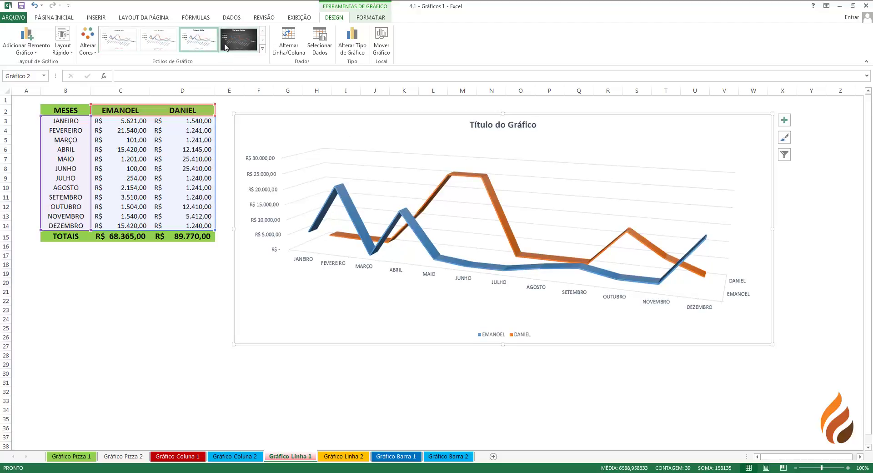
pyautogui.click(226, 47)
pyautogui.click(263, 52)
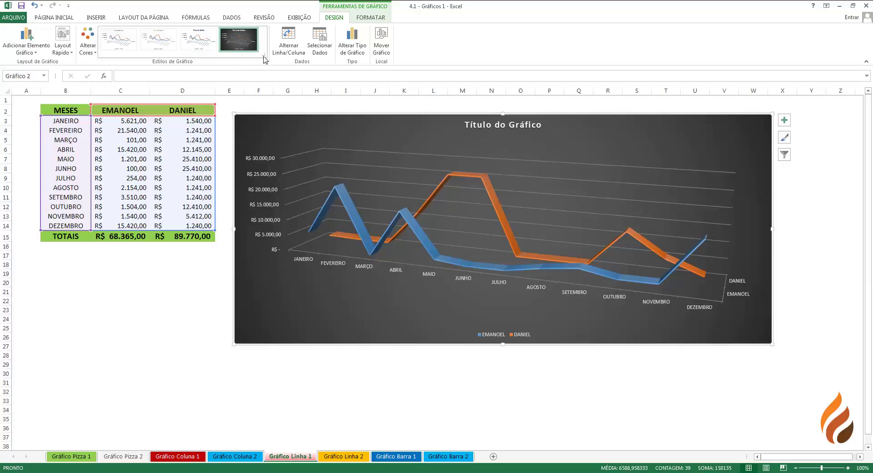
pyautogui.click(118, 39)
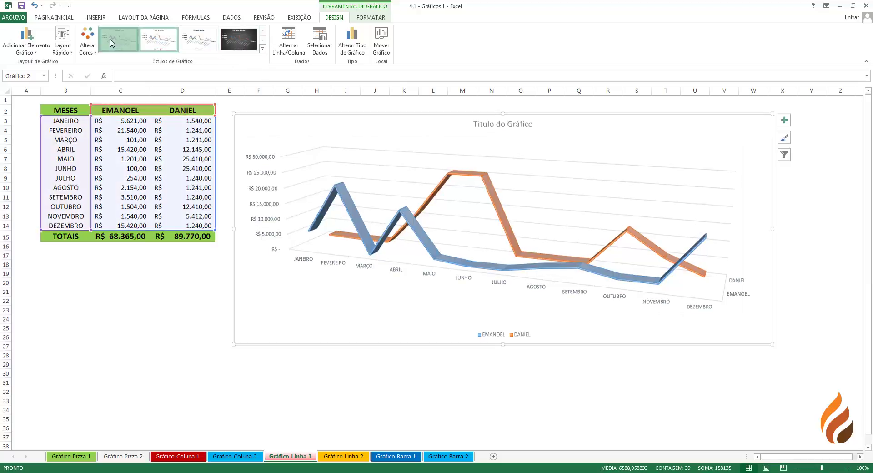
pyautogui.click(237, 39)
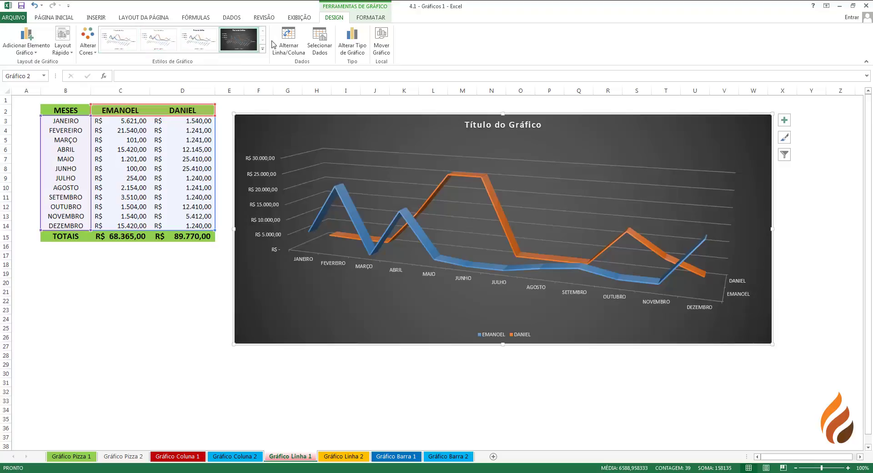
# Apply the light orange gradient shape style from Estilos de Forma to the chart
pyautogui.click(366, 18)
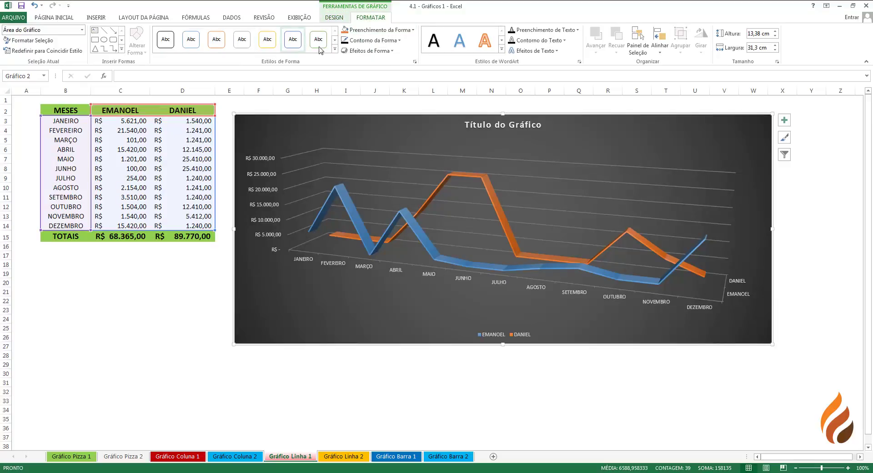
pyautogui.click(334, 50)
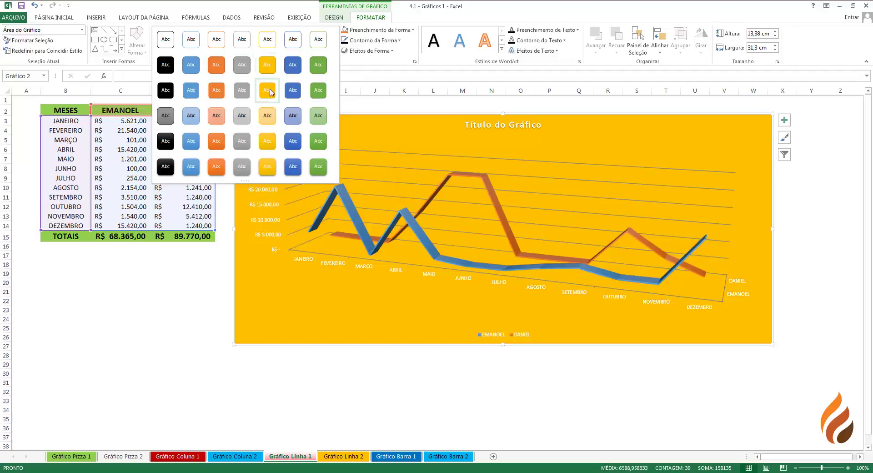
pyautogui.click(267, 117)
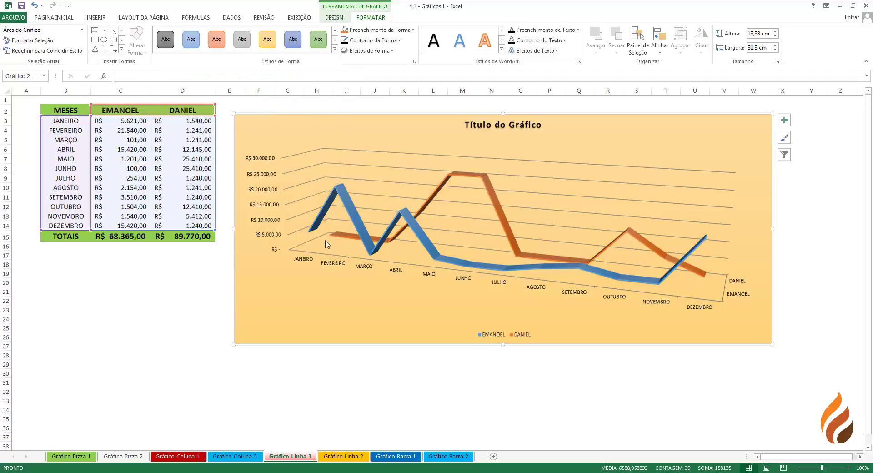
pyautogui.click(401, 374)
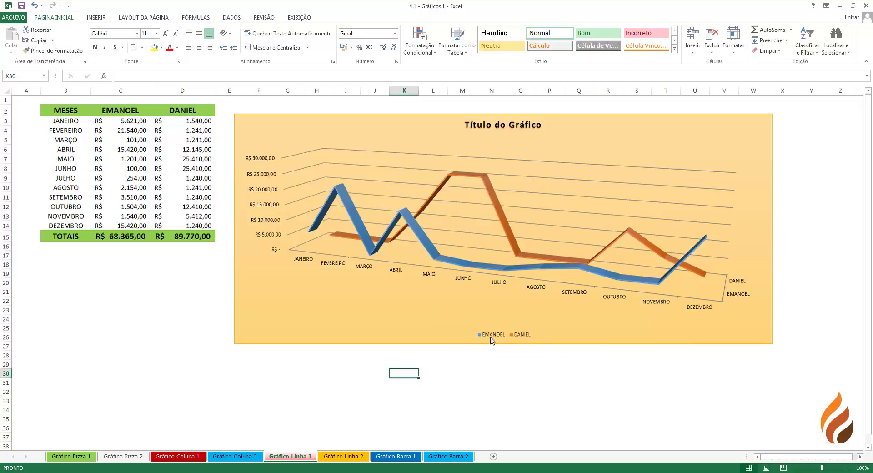
# Replace the 'Título do Gráfico' placeholder with the title 'COMPARATIVOS DE VENDAS'
pyautogui.click(471, 124)
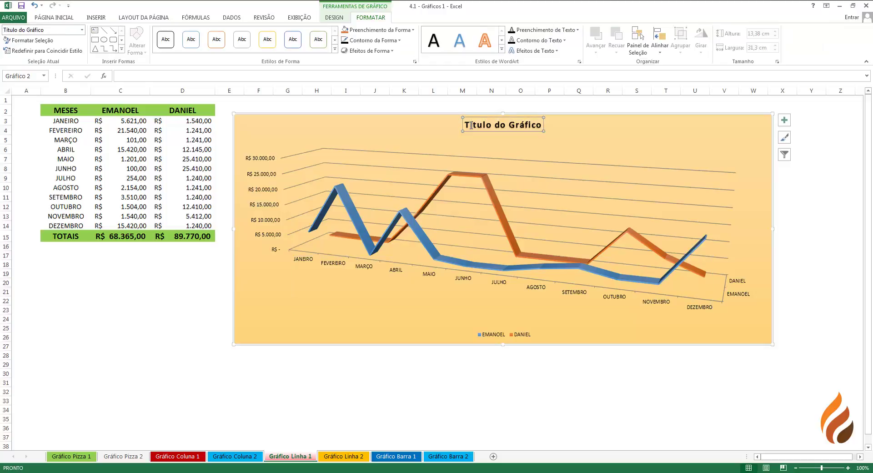
pyautogui.click(471, 125)
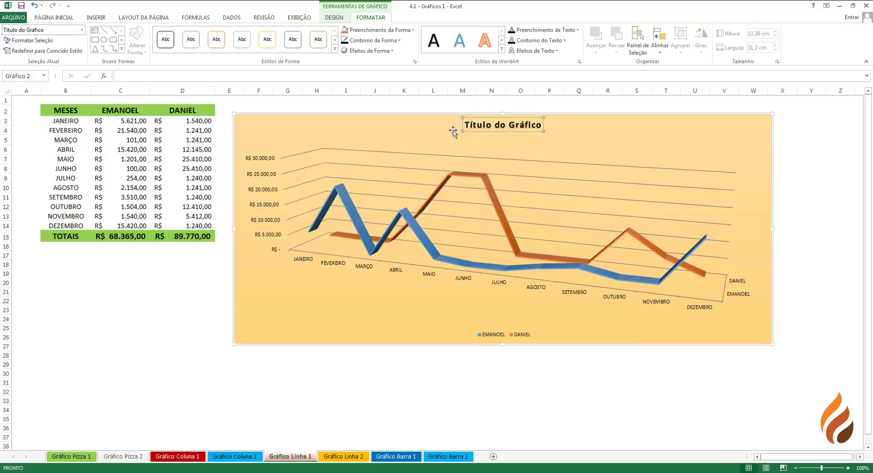
pyautogui.hotkey('ctrl', 'shift', 'Right')
pyautogui.hotkey('ctrl', 'shift', 'Right')
pyautogui.hotkey('ctrl', 'shift', 'Right')
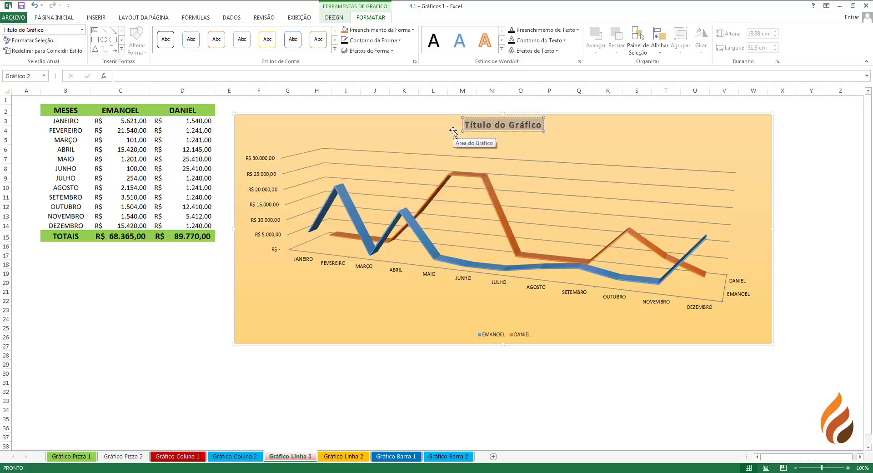
pyautogui.write('COMPARATIVOS')
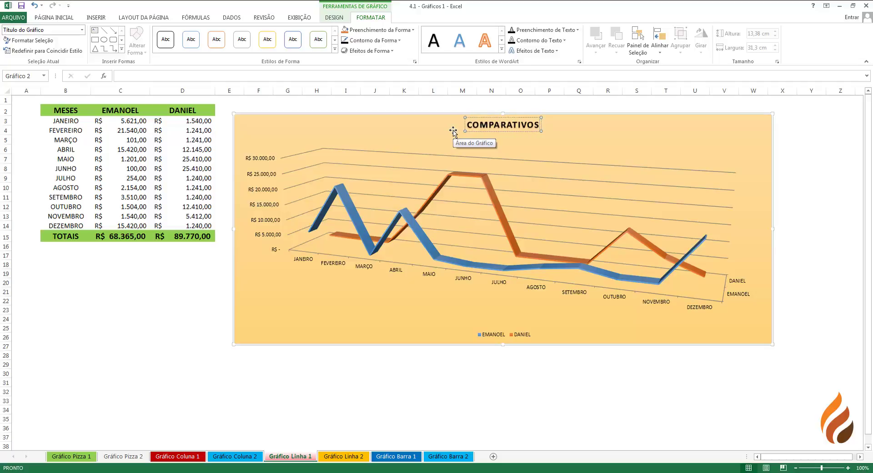
pyautogui.write(' DE VENDAS')
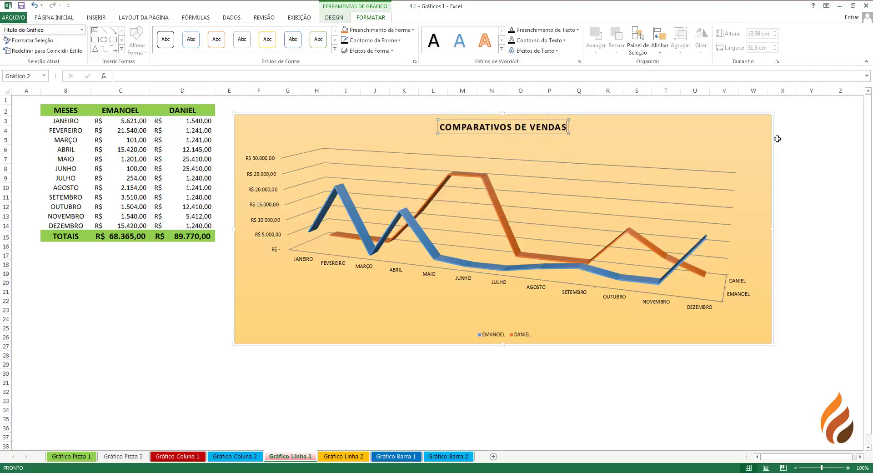
pyautogui.click(786, 197)
# Add data labels showing each month's sales value on both chart lines, keeping the title
pyautogui.click(330, 117)
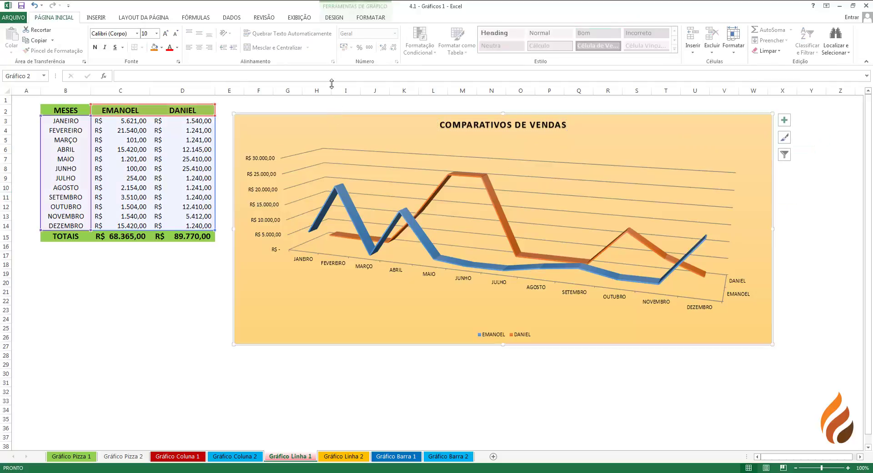
pyautogui.click(333, 17)
pyautogui.click(29, 49)
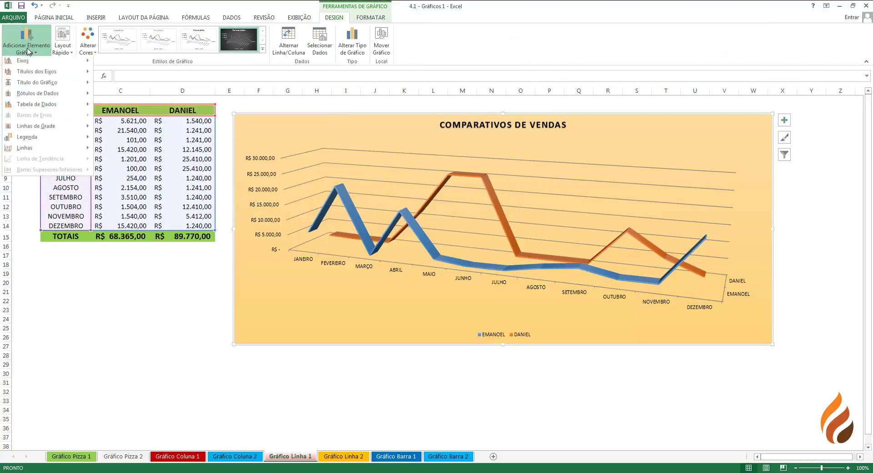
pyautogui.moveTo(48, 76)
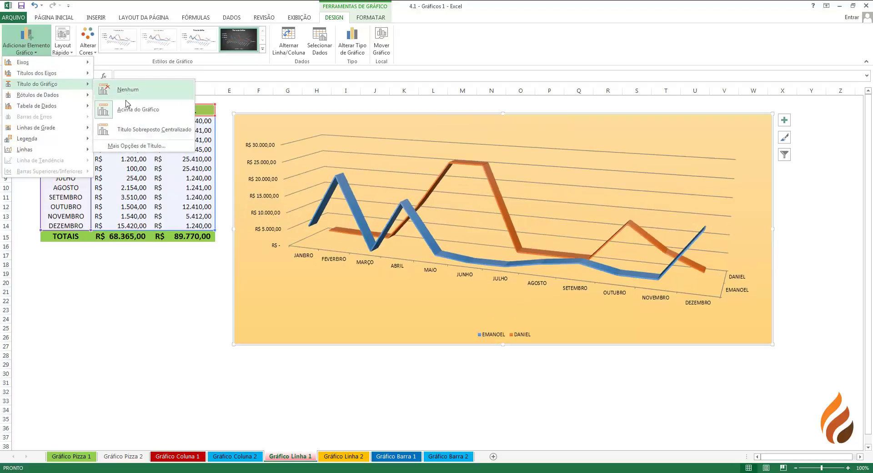
pyautogui.click(127, 109)
pyautogui.click(26, 42)
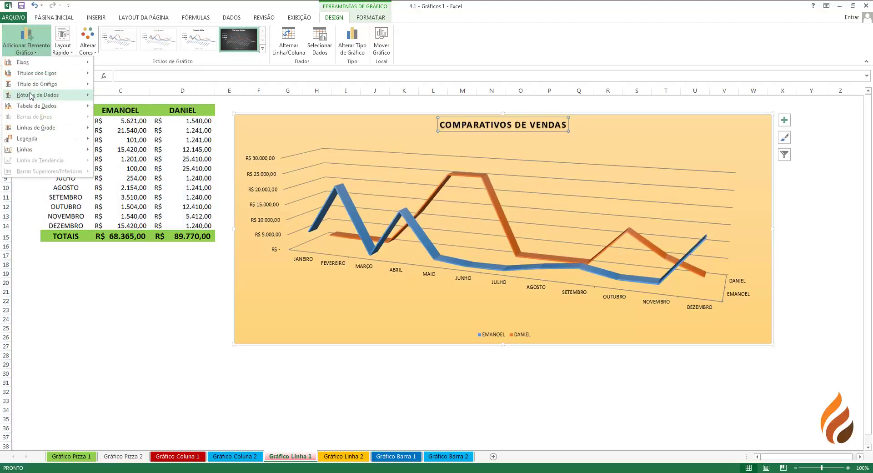
pyautogui.moveTo(31, 96)
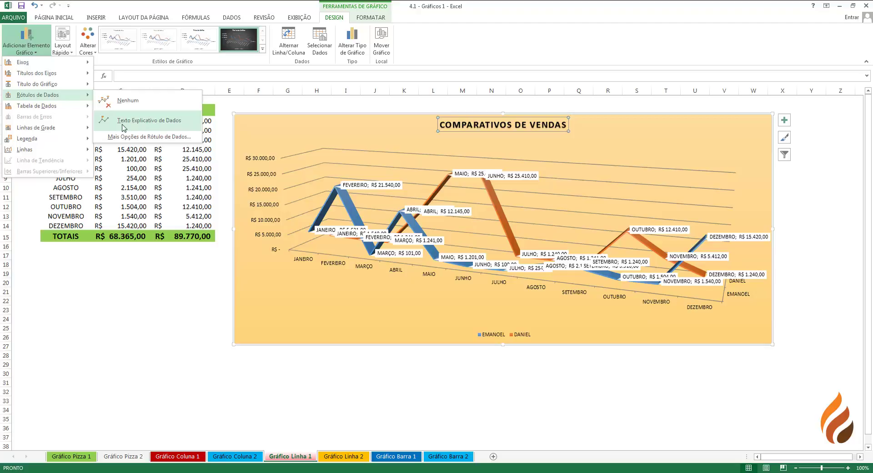
pyautogui.click(139, 137)
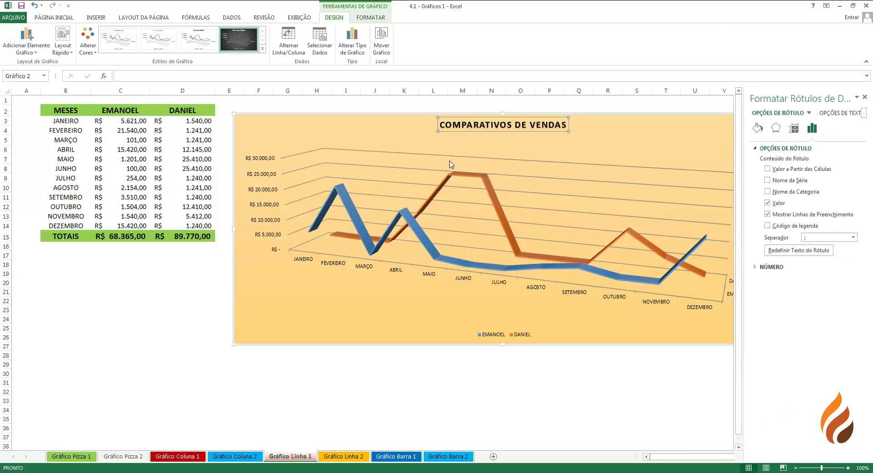
pyautogui.click(865, 97)
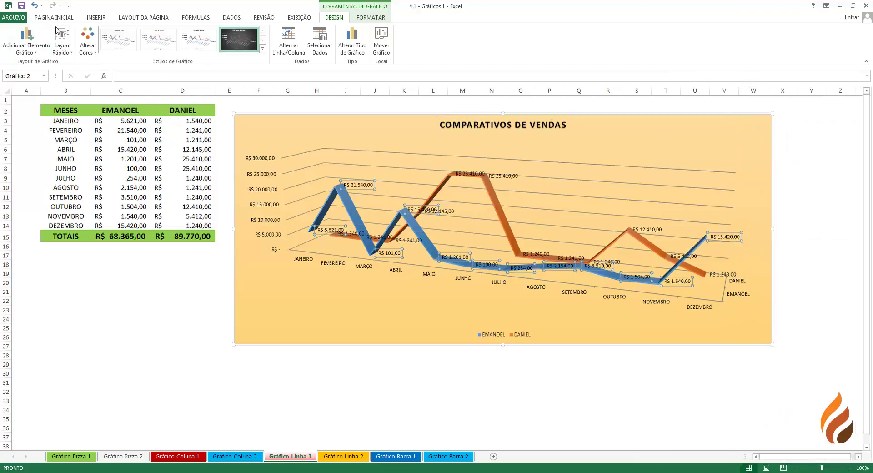
pyautogui.click(26, 40)
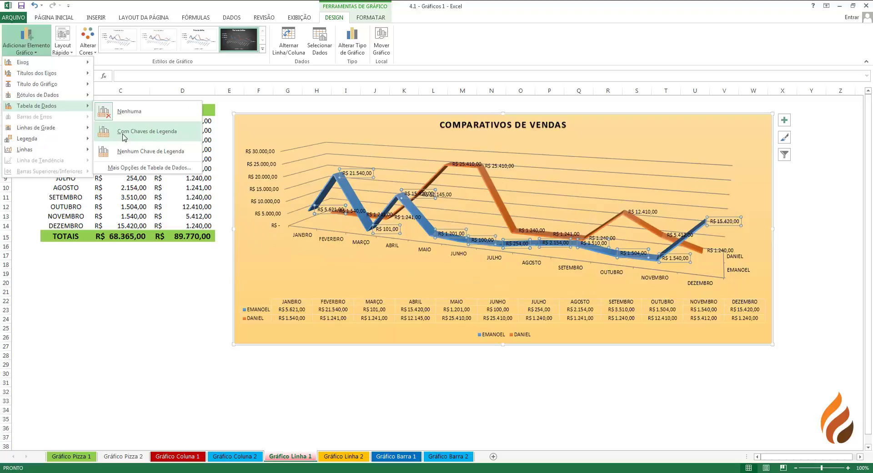
# Add a data table with legend keys beneath the chart
pyautogui.click(123, 137)
pyautogui.click(168, 318)
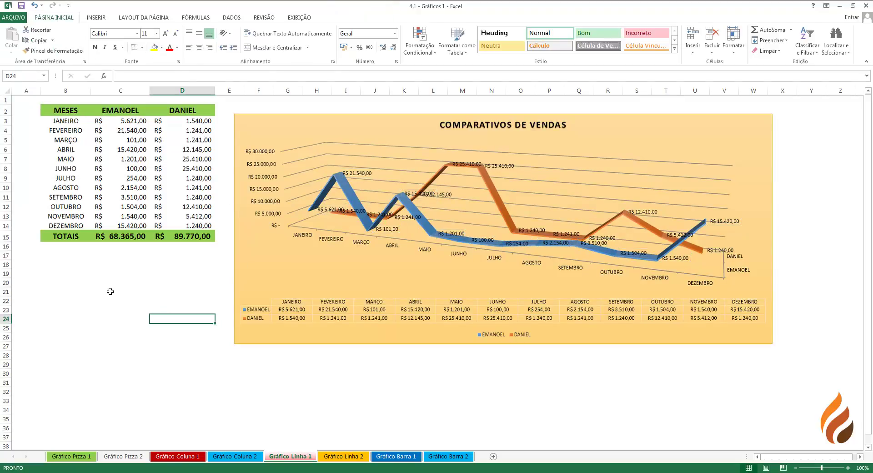
pyautogui.click(234, 301)
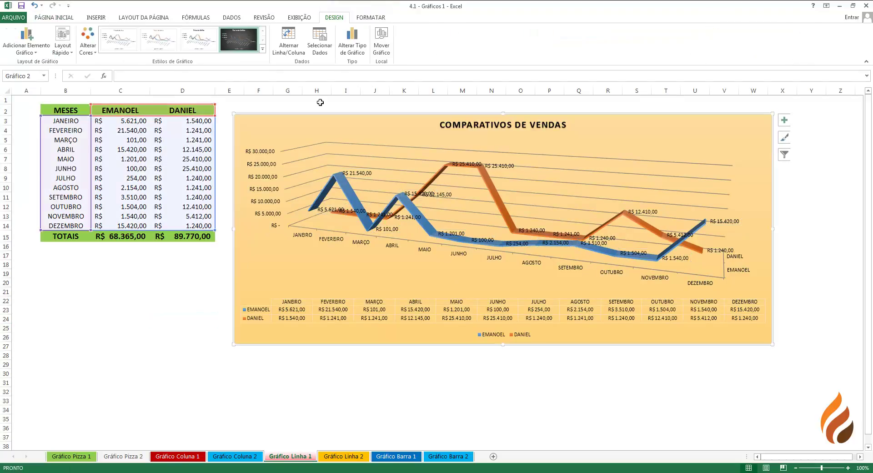
# Remove the data labels from both lines and keep the data table with legend keys
pyautogui.click(27, 41)
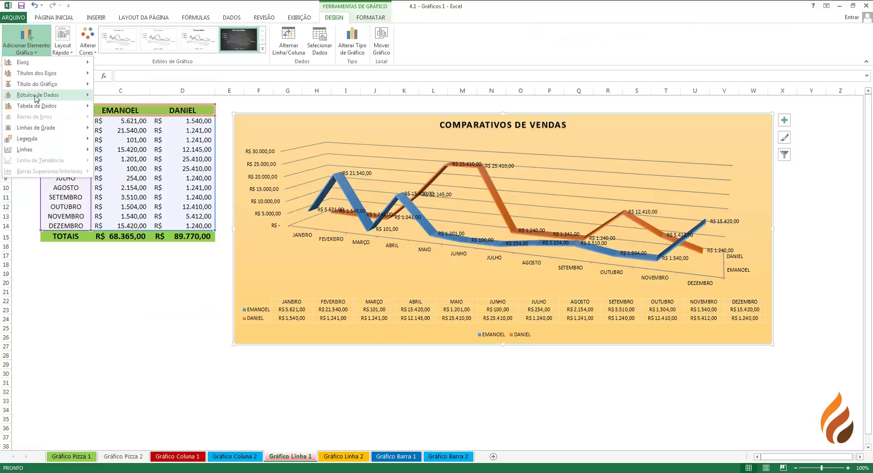
pyautogui.moveTo(37, 95)
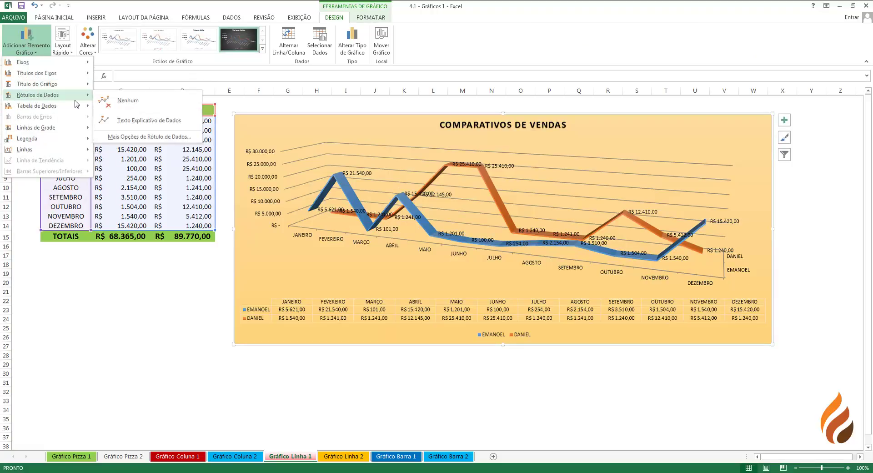
pyautogui.click(128, 109)
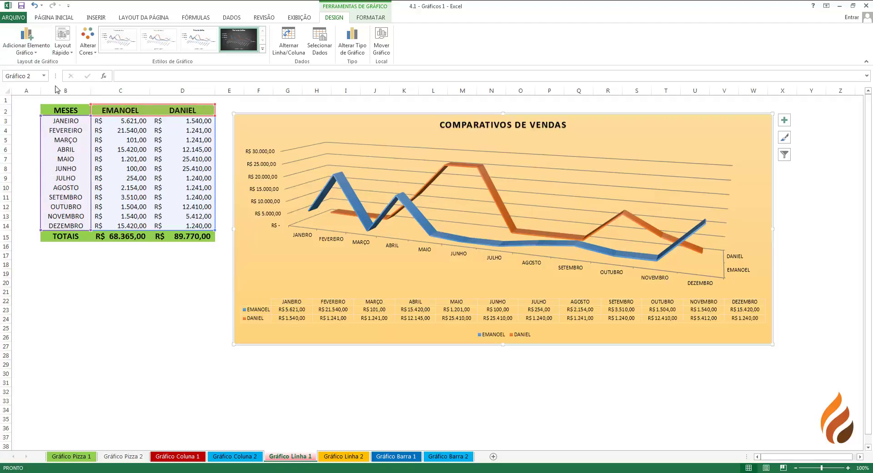
pyautogui.click(26, 41)
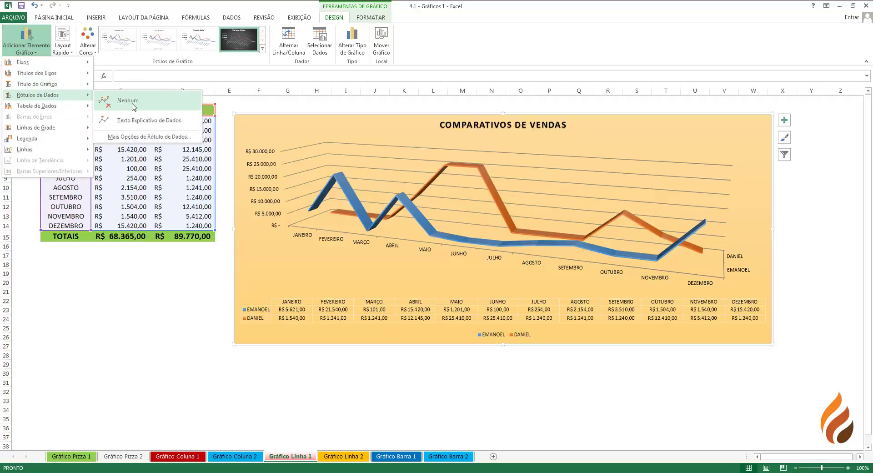
pyautogui.moveTo(34, 108)
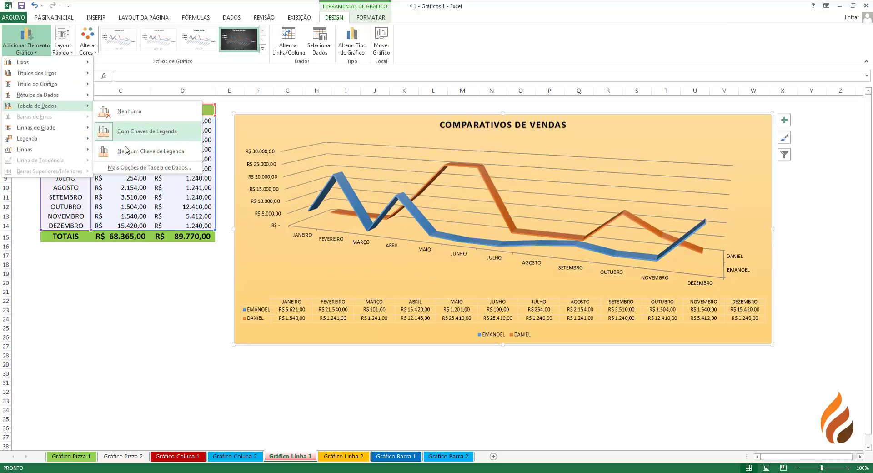
pyautogui.click(136, 131)
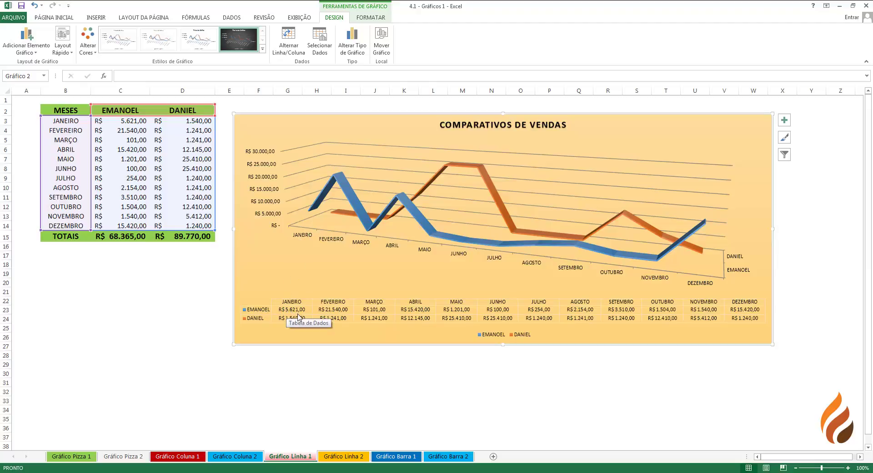
# Add vertical gridlines from Linhas de Grade so the chart shows a full grid
pyautogui.click(26, 45)
pyautogui.moveTo(30, 132)
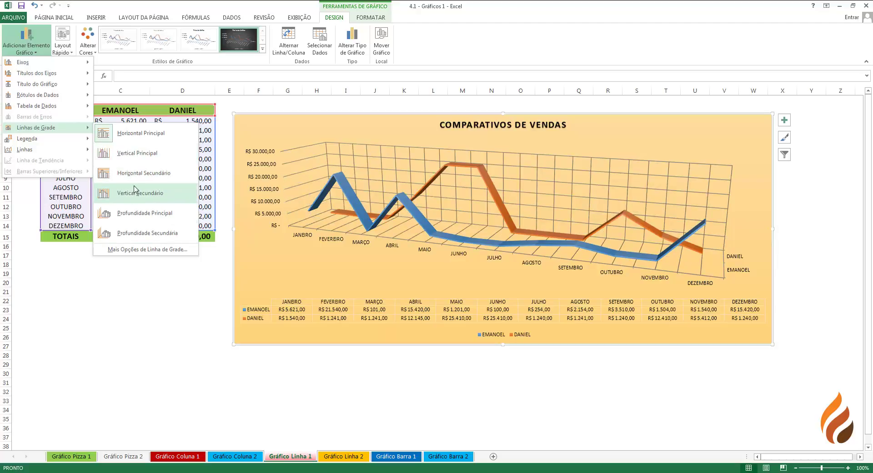
pyautogui.click(134, 190)
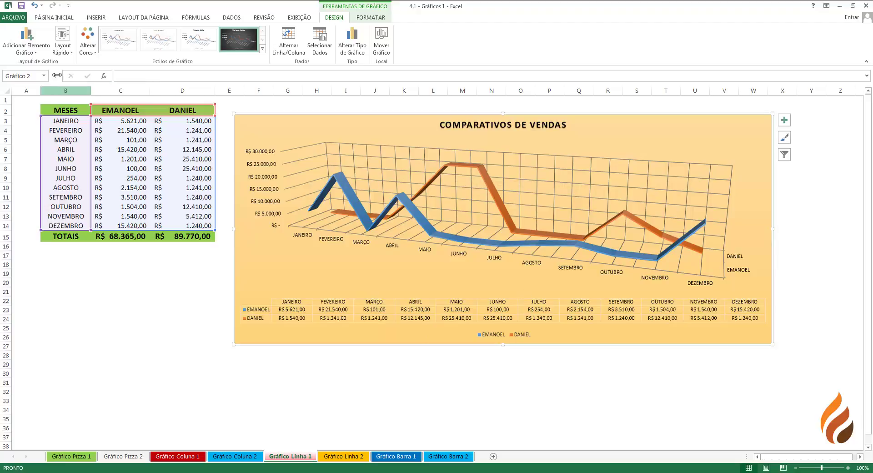
# Place the chart legend on the right side of the chart
pyautogui.click(26, 41)
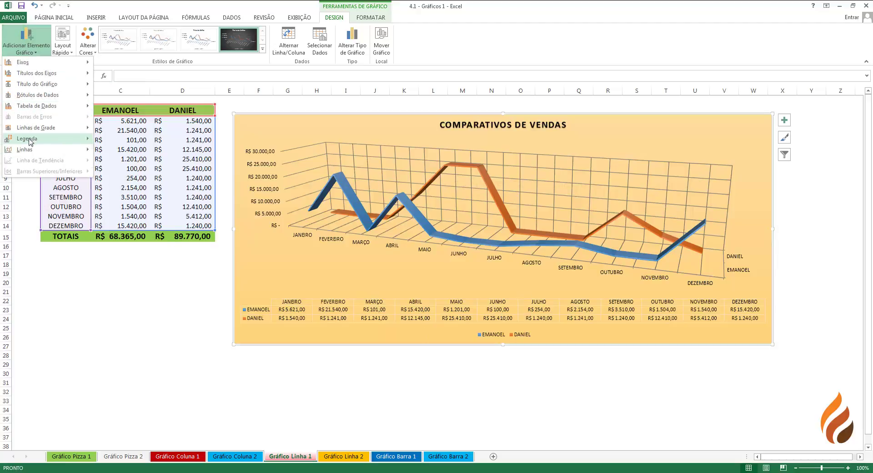
pyautogui.moveTo(30, 138)
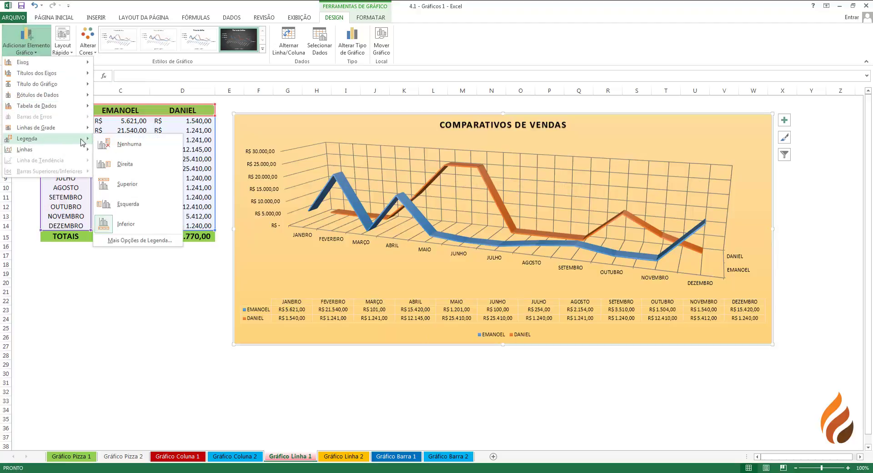
pyautogui.click(130, 165)
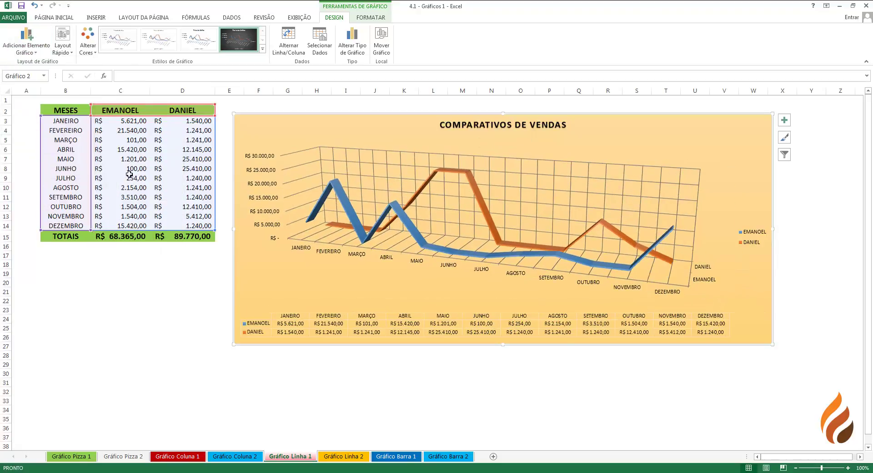
# Browse the Linhas and Eixos options without changing the axes, then return to the worksheet
pyautogui.click(25, 41)
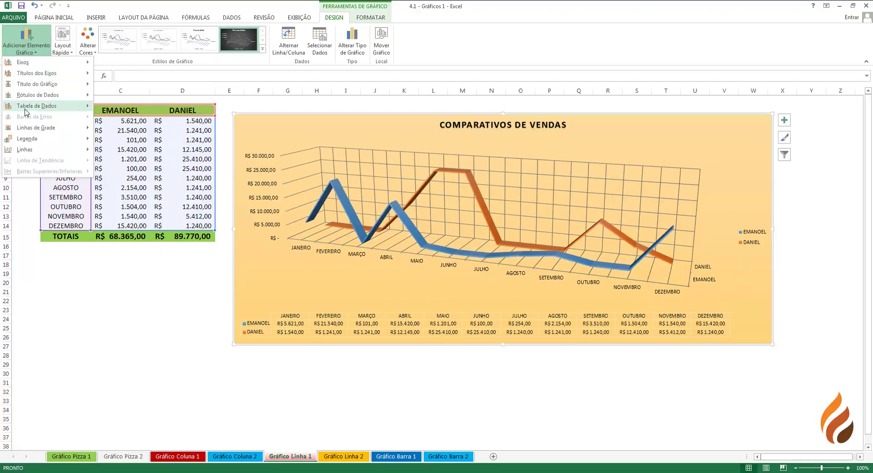
pyautogui.moveTo(27, 153)
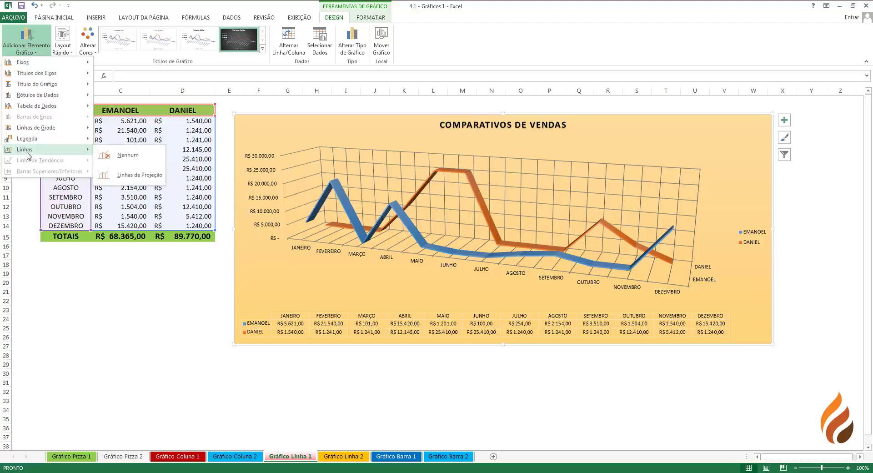
pyautogui.moveTo(37, 64)
pyautogui.click(137, 87)
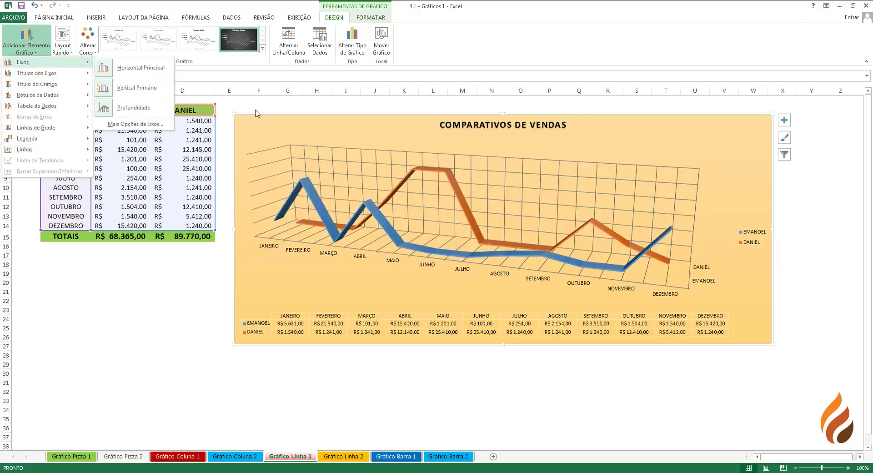
pyautogui.click(251, 103)
pyautogui.click(132, 300)
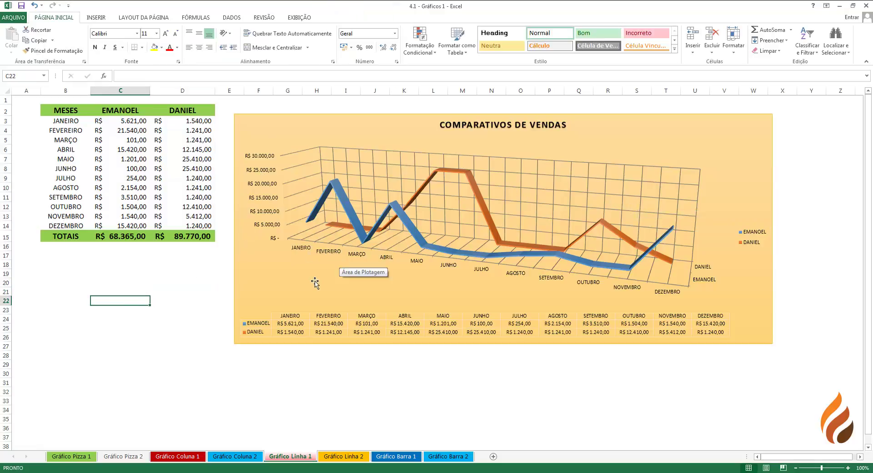
# On Gráfico Linha 2, select the LOJAS table B2:G6 and open the Linha chart types
pyautogui.click(342, 457)
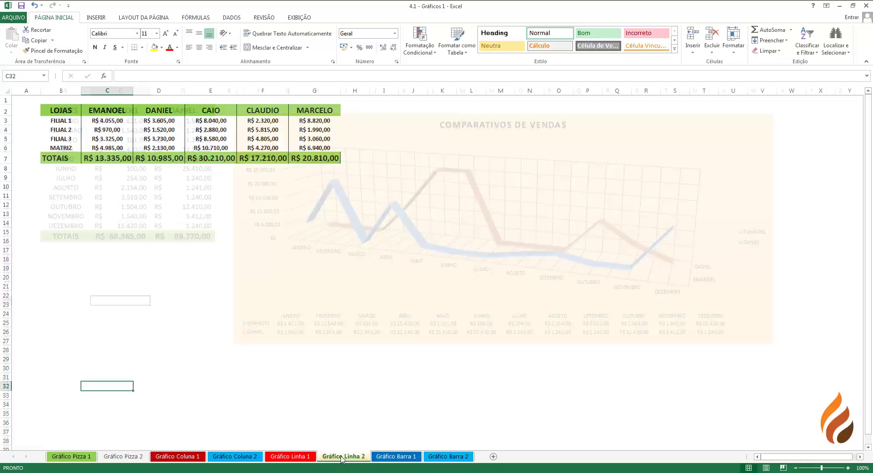
pyautogui.click(241, 225)
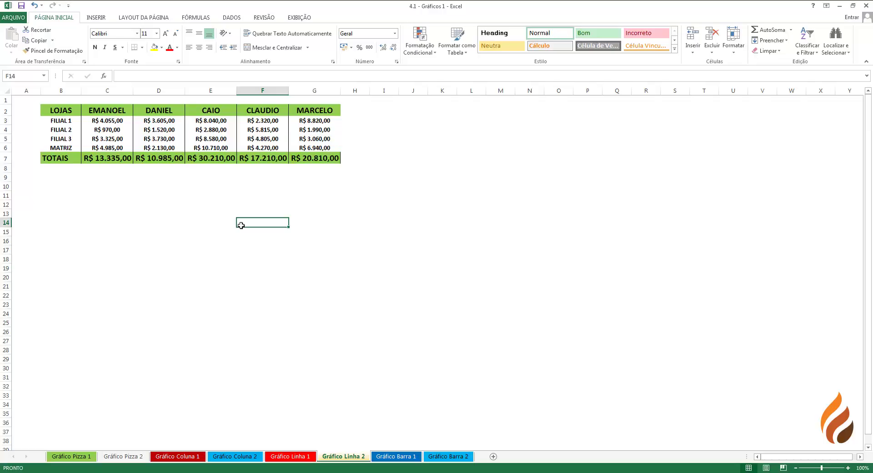
pyautogui.click(293, 241)
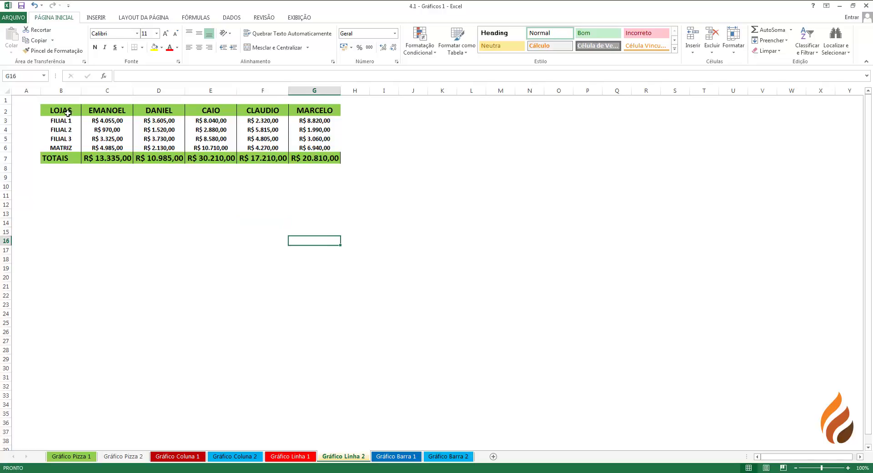
pyautogui.moveTo(67, 113); pyautogui.dragTo(315, 147)
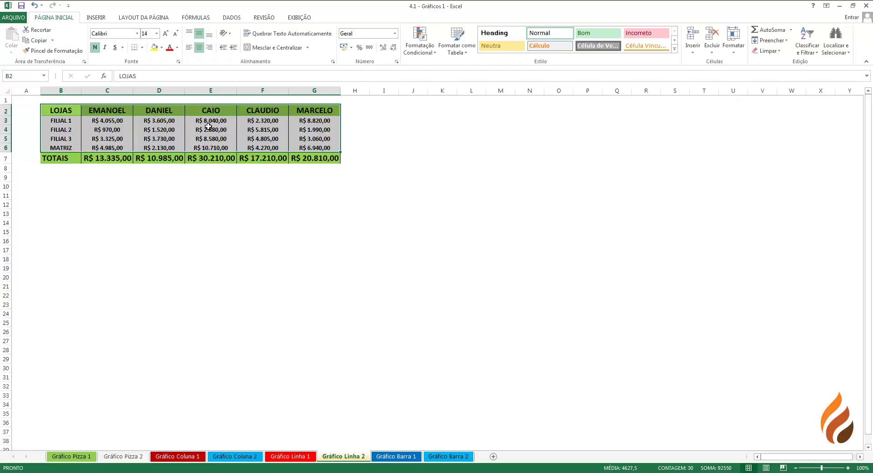
pyautogui.click(96, 18)
pyautogui.click(311, 40)
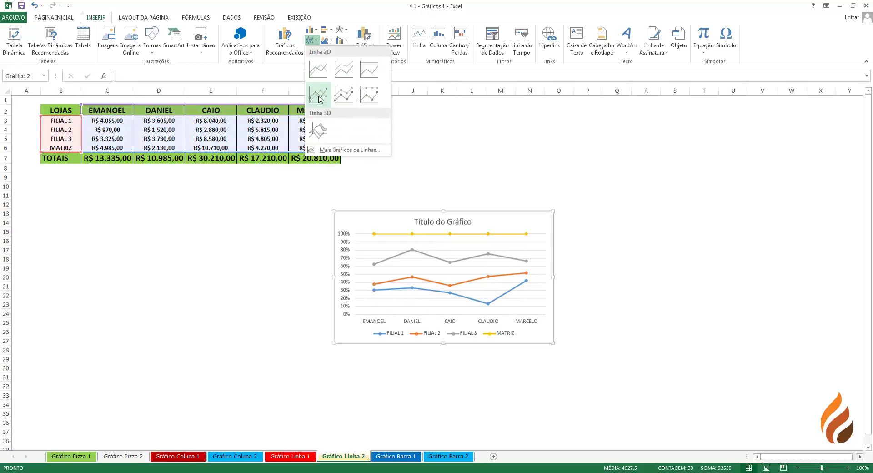
# Insert a line chart with markers just under the sales table and enlarge it to about A9:P27
pyautogui.click(318, 95)
pyautogui.moveTo(381, 214)
pyautogui.mouseDown()
pyautogui.moveTo(82, 177)
pyautogui.moveTo(97, 174)
pyautogui.mouseUp()
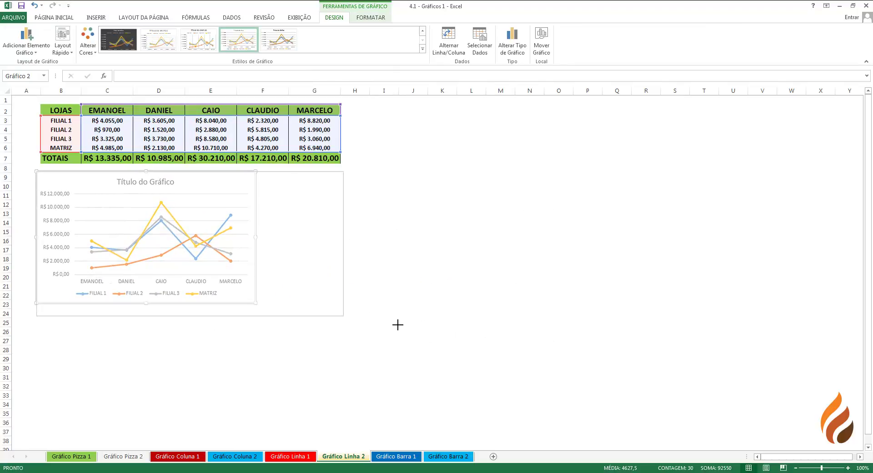
pyautogui.moveTo(256, 302); pyautogui.dragTo(524, 345)
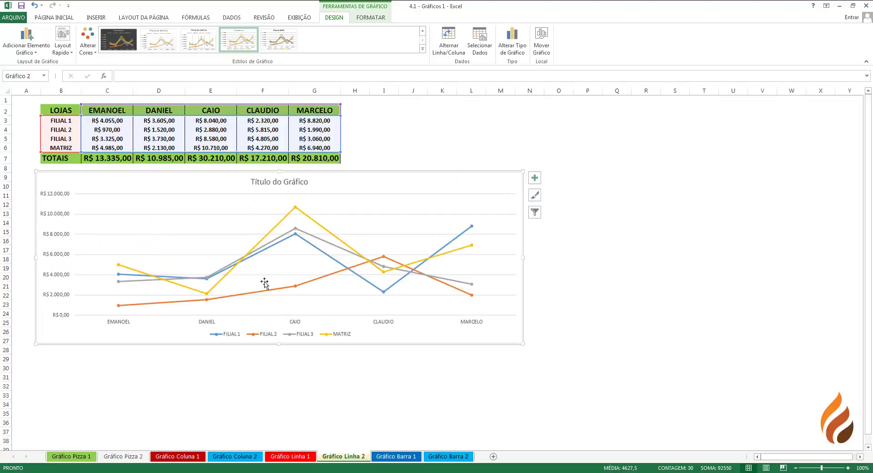
# Try dark and light chart styles, then apply the style with the legend at the bottom
pyautogui.click(120, 41)
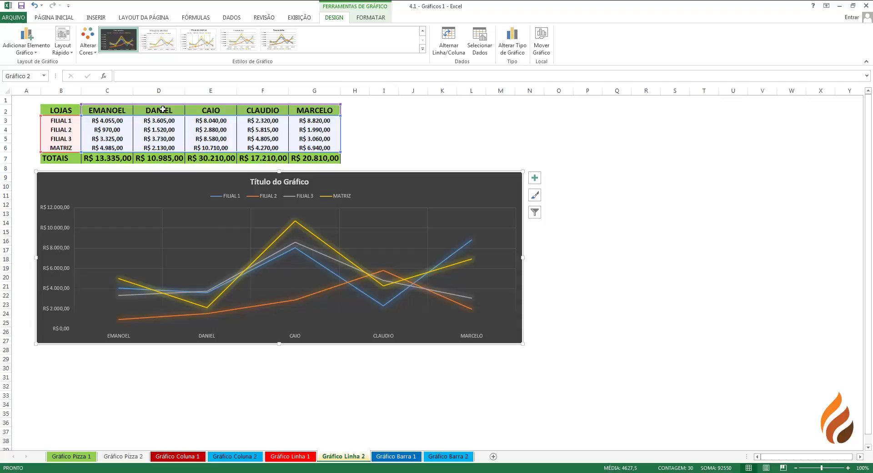
pyautogui.click(159, 40)
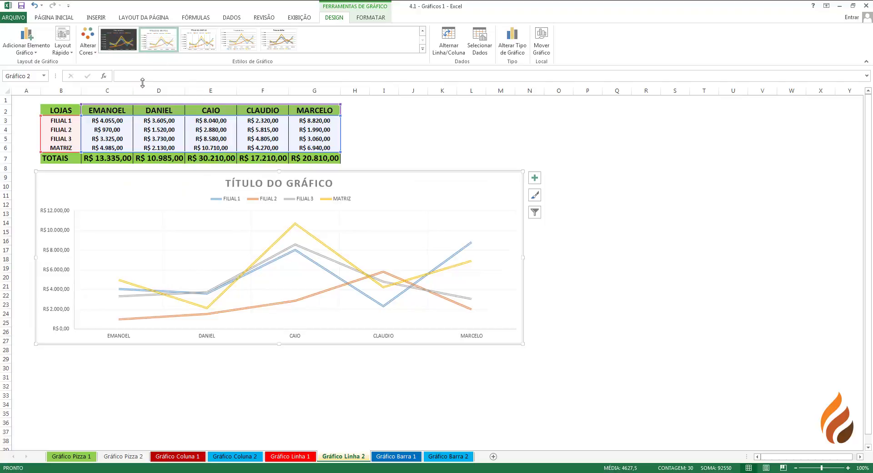
pyautogui.click(239, 42)
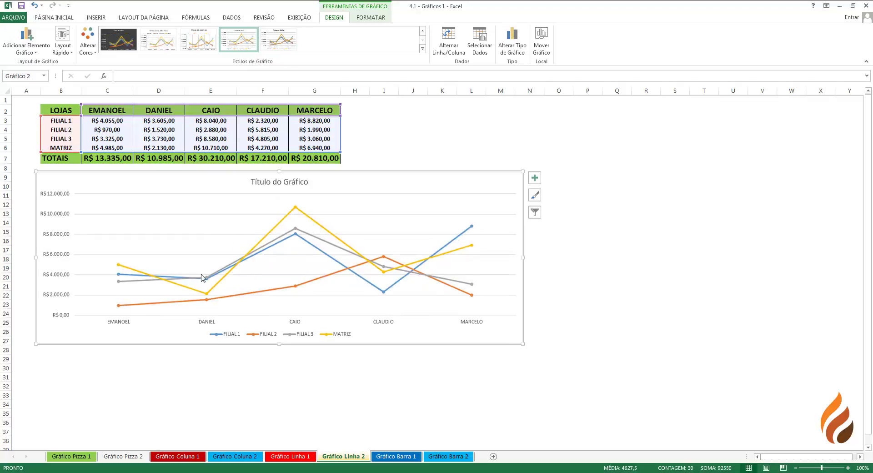
# Try a black shape fill, then switch the chart to a white fill with thin dark outline
pyautogui.click(369, 18)
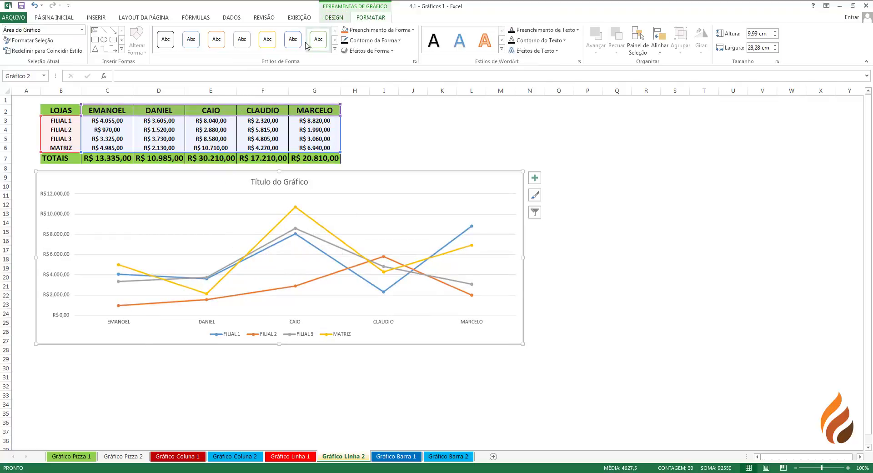
pyautogui.click(336, 51)
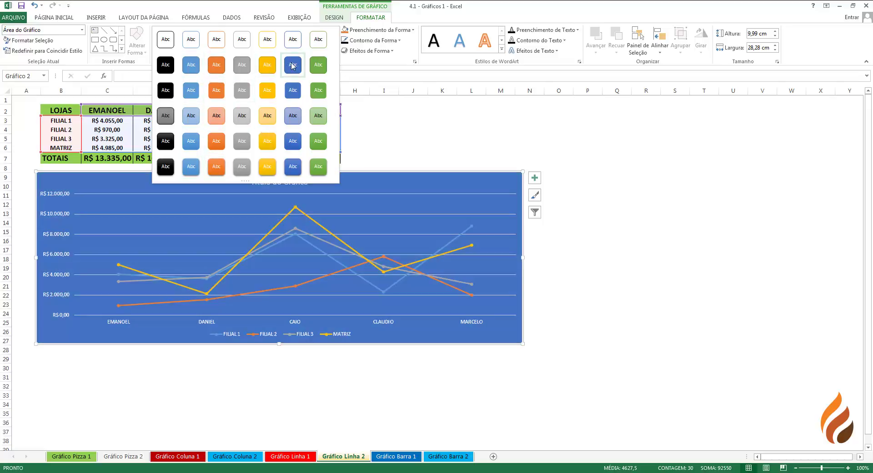
pyautogui.click(168, 92)
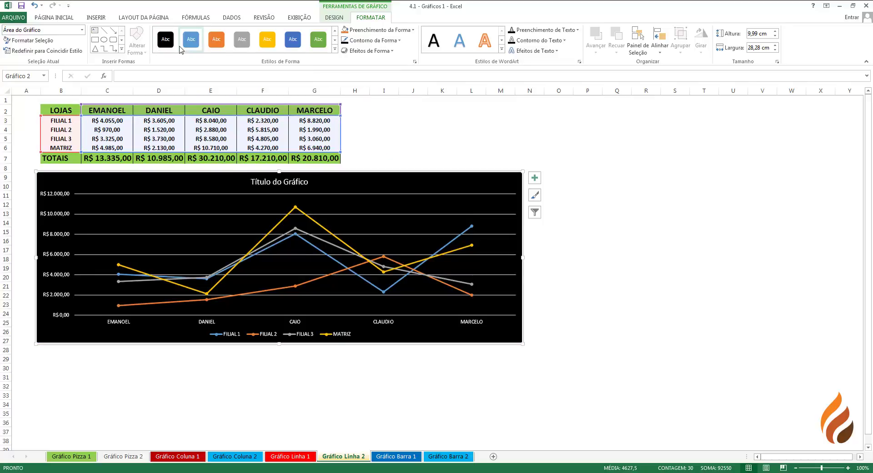
pyautogui.click(335, 49)
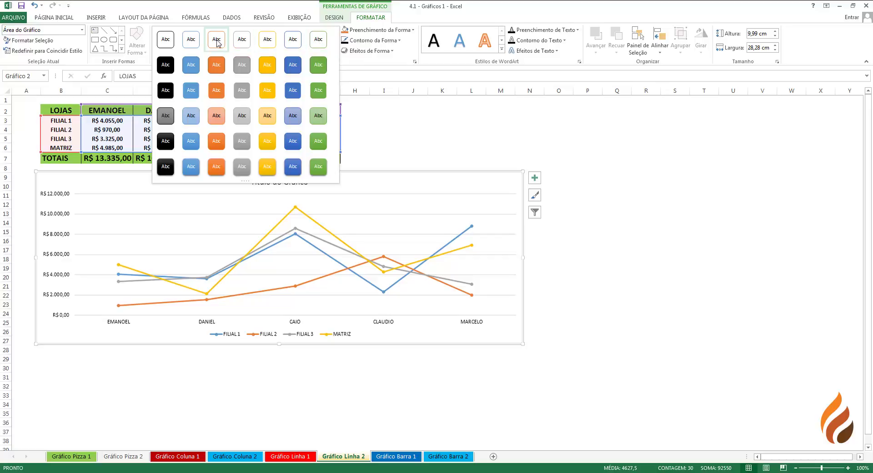
pyautogui.click(171, 44)
pyautogui.click(241, 387)
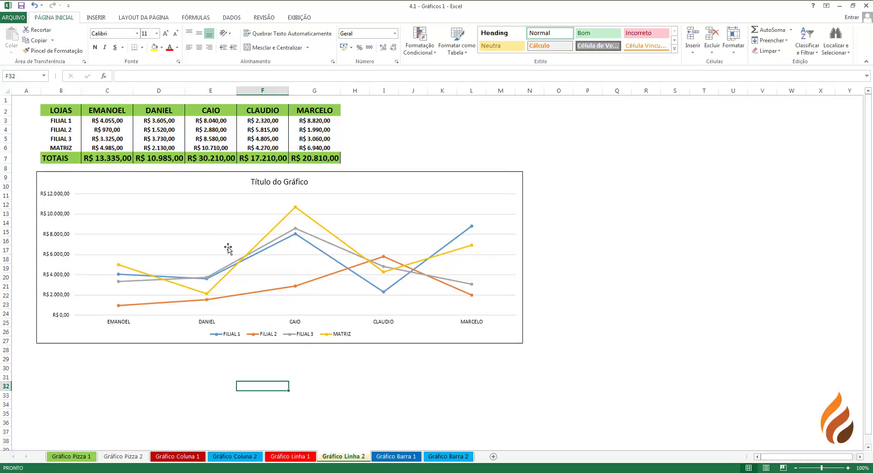
# Replace the placeholder chart title with 'VENDAS POR LOJAS' and reselect the chart
pyautogui.click(280, 181)
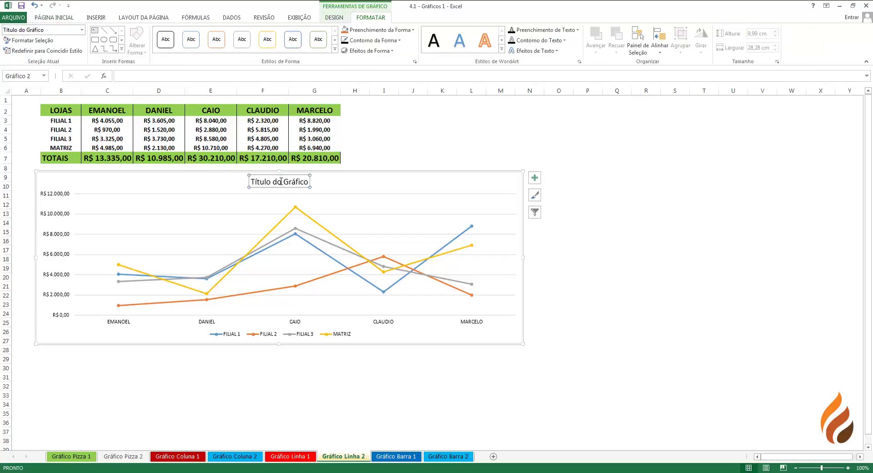
pyautogui.moveTo(251, 181); pyautogui.dragTo(310, 182)
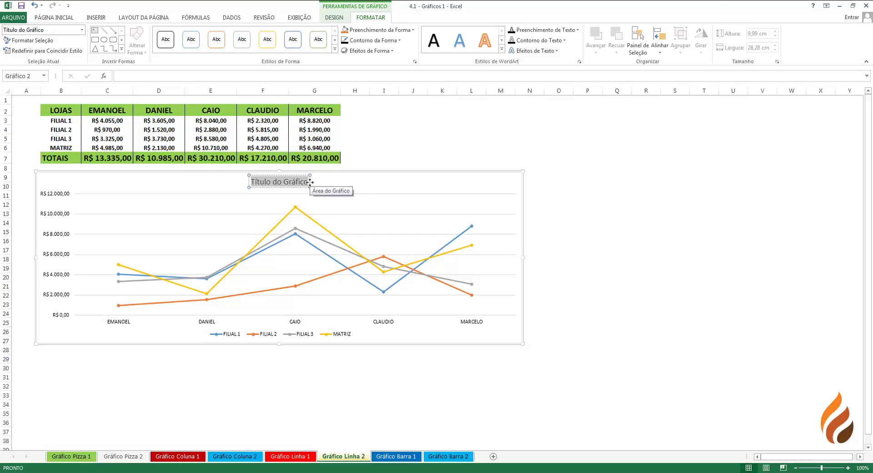
pyautogui.write('VENDAS')
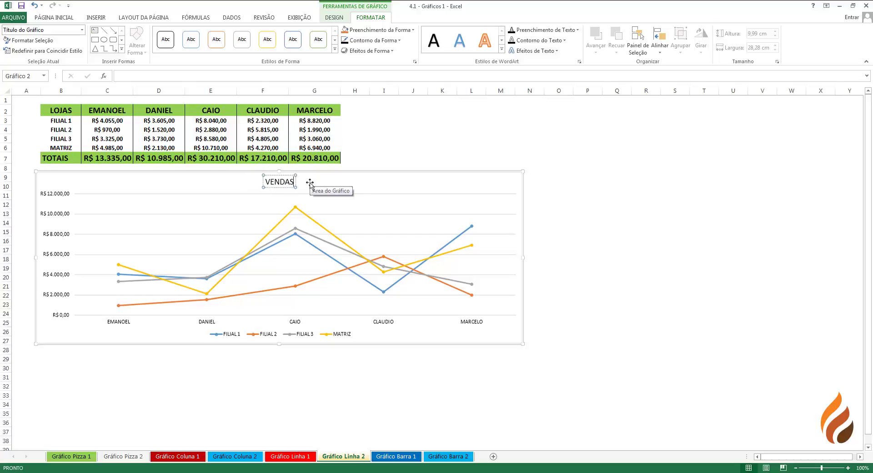
pyautogui.write(' POR LOJAS')
pyautogui.click(419, 128)
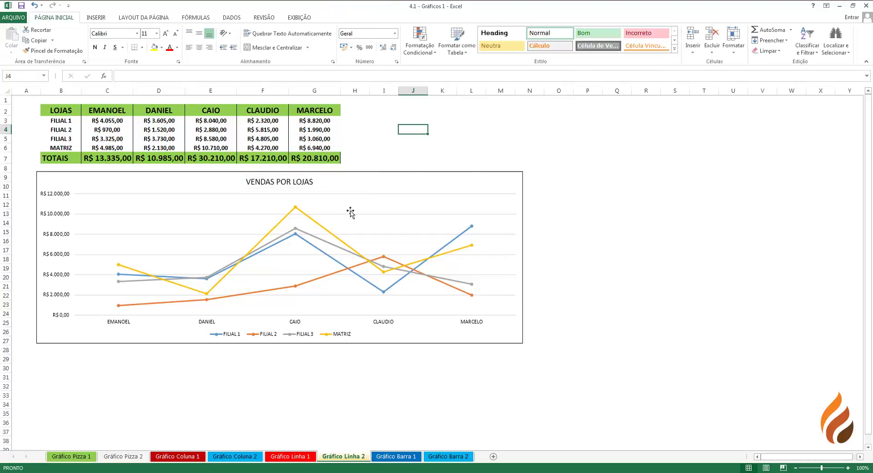
pyautogui.click(189, 190)
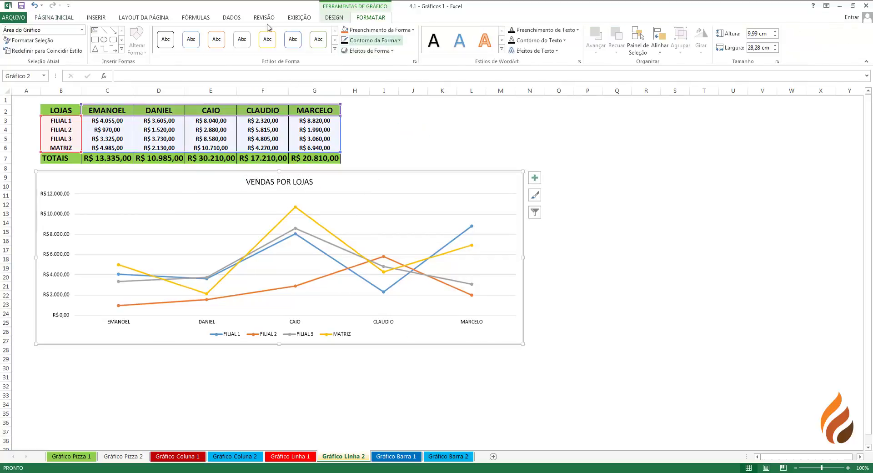
# Keep the chart title positioned above the chart
pyautogui.click(334, 18)
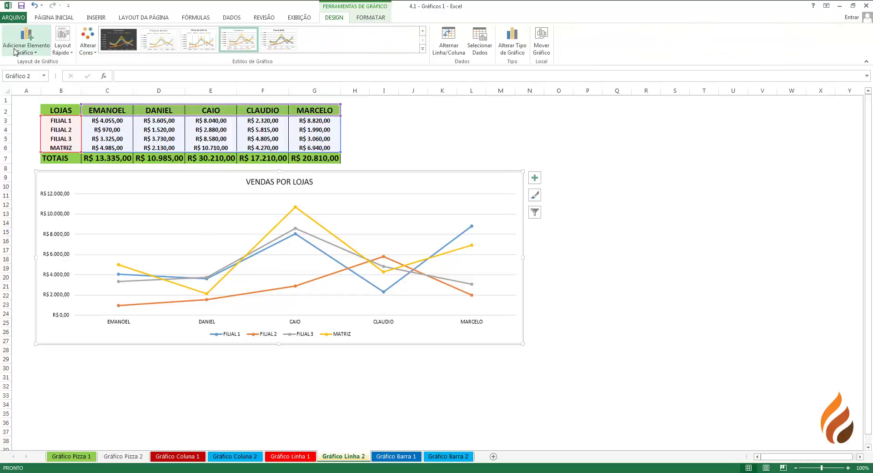
pyautogui.click(26, 41)
pyautogui.moveTo(45, 82)
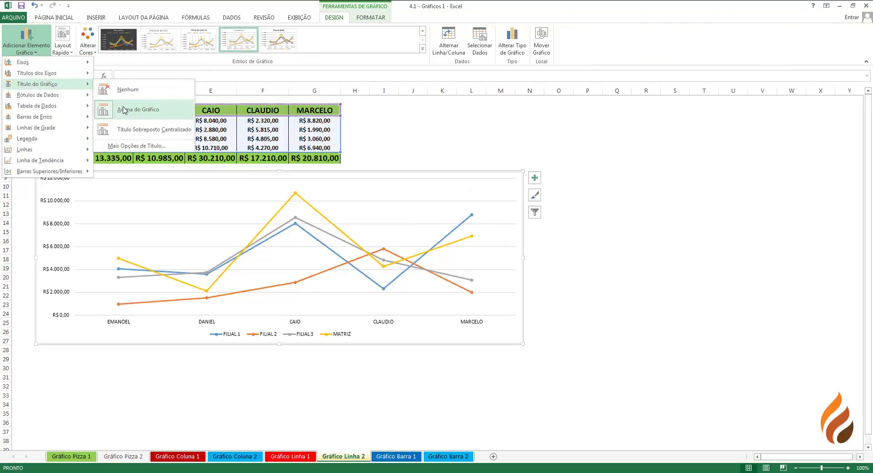
pyautogui.click(132, 109)
# Add value data labels above every point, then select the MATRIZ series
pyautogui.click(26, 40)
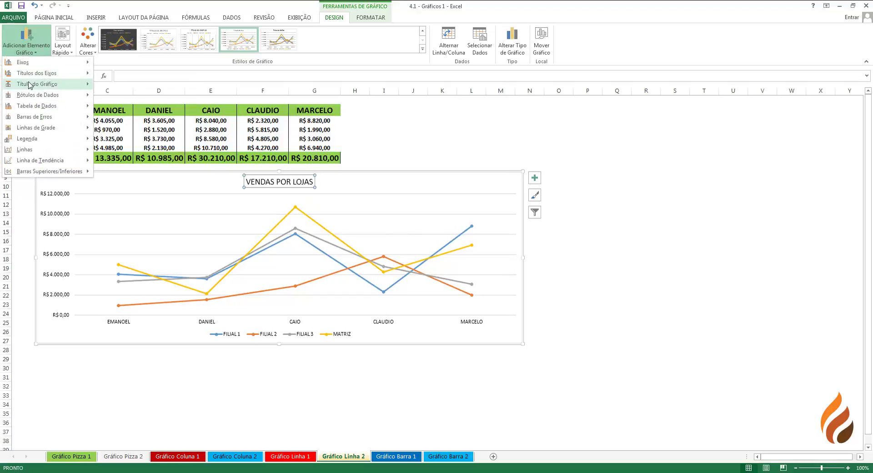
pyautogui.moveTo(52, 99)
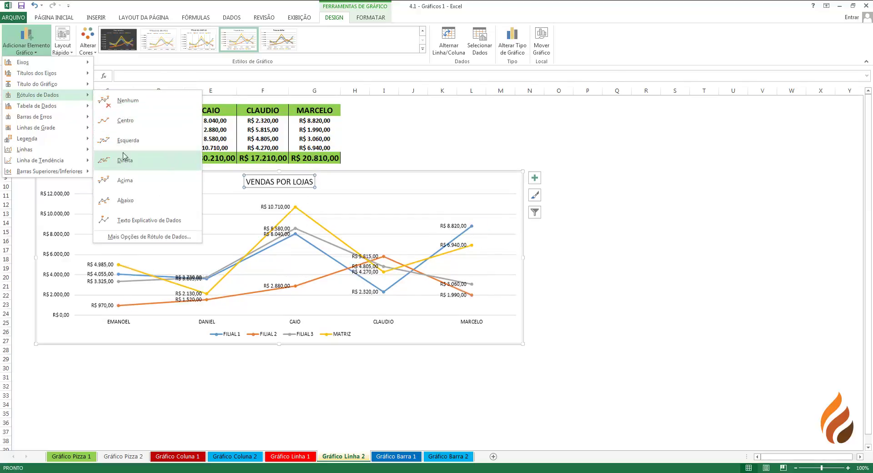
pyautogui.click(126, 182)
pyautogui.click(643, 285)
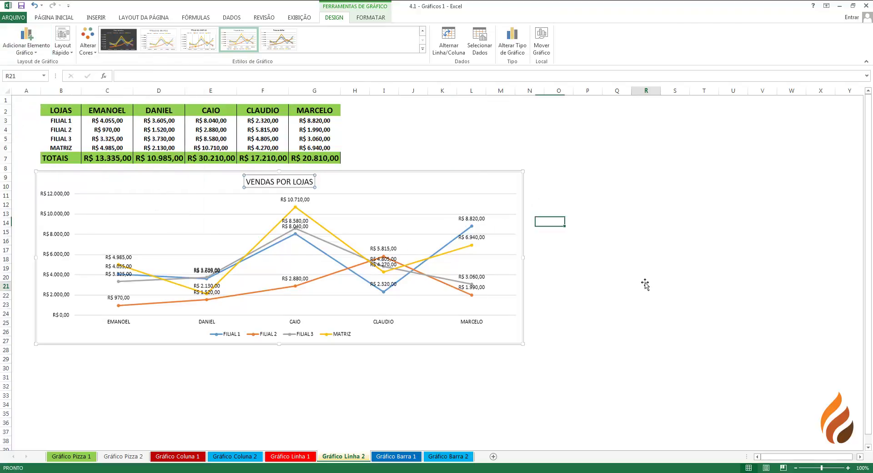
pyautogui.click(306, 216)
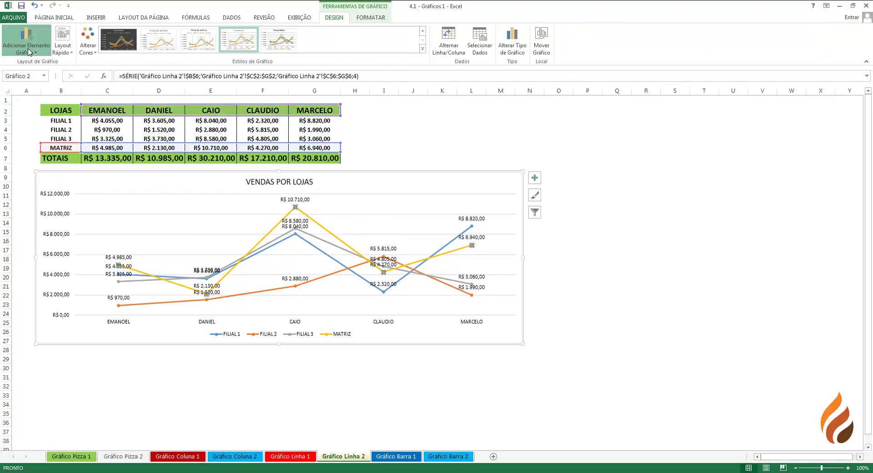
# Move the MATRIZ data labels to the left and the FILIAL 3 labels to the right
pyautogui.click(27, 44)
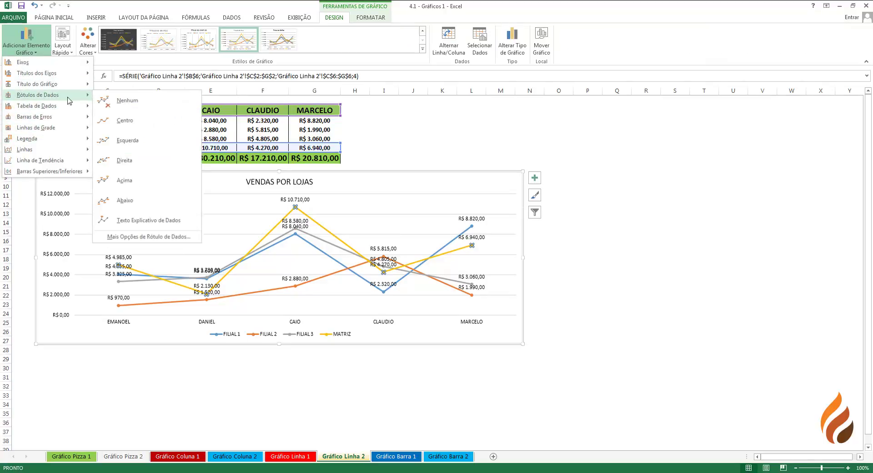
pyautogui.click(124, 148)
pyautogui.click(321, 243)
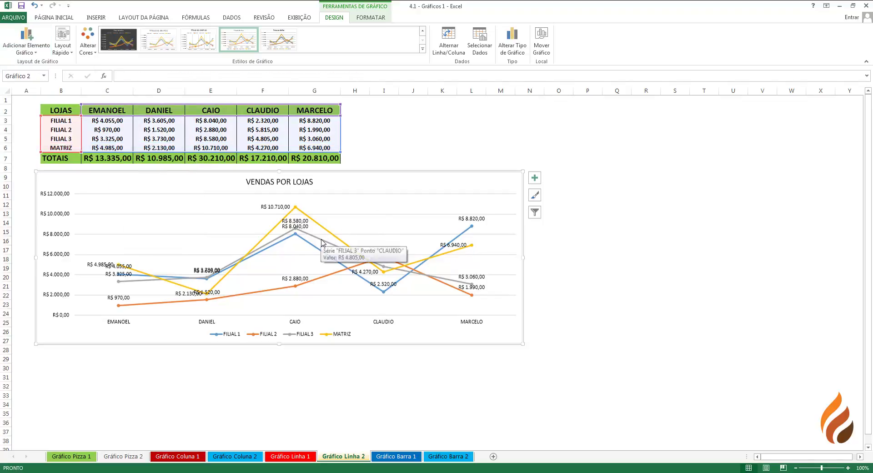
pyautogui.click(26, 45)
pyautogui.moveTo(32, 128)
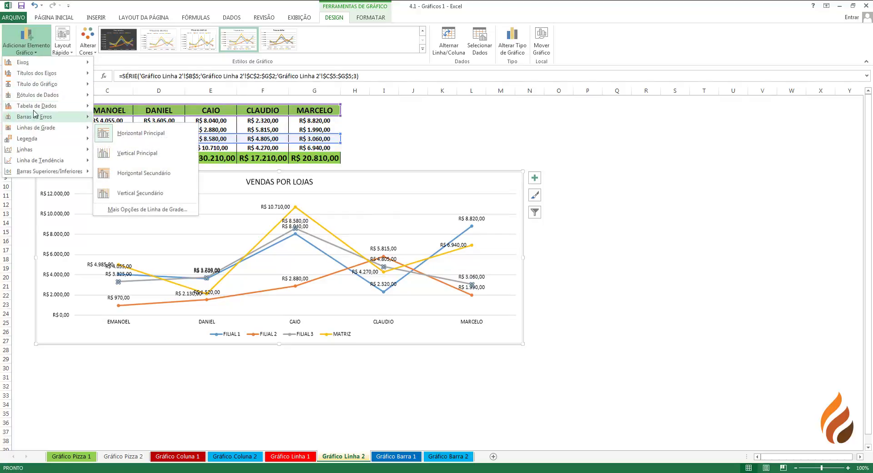
pyautogui.moveTo(43, 95)
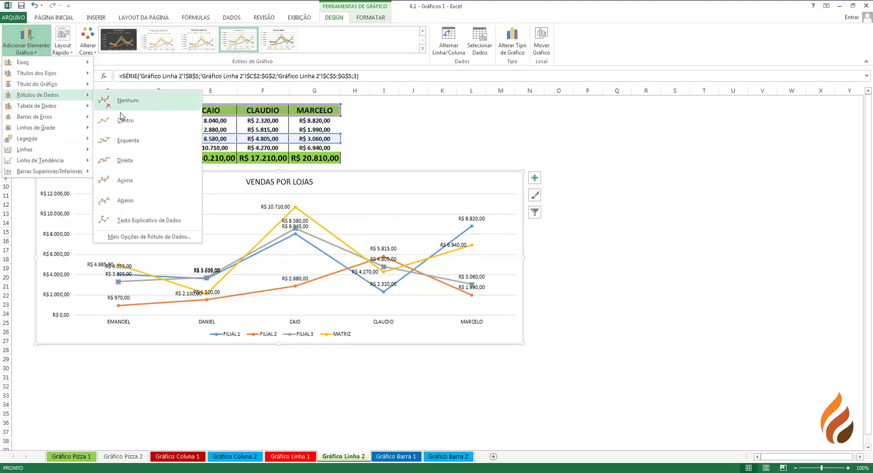
pyautogui.click(131, 163)
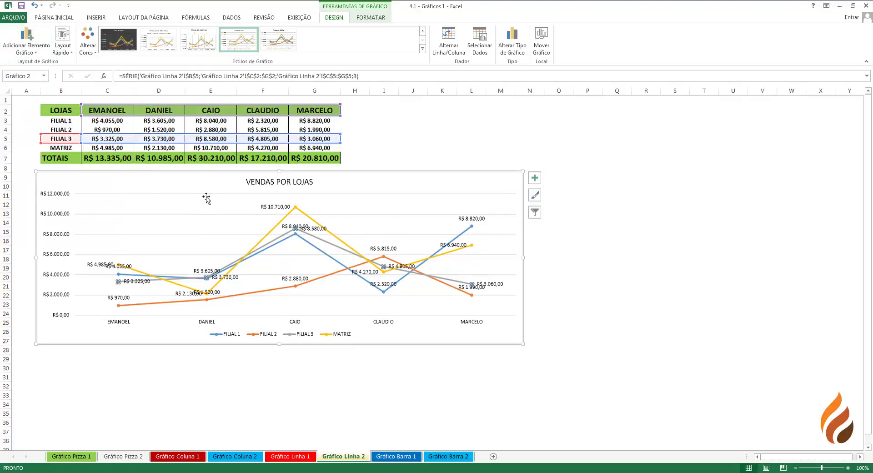
# Place the FILIAL 1 and FILIAL 2 data labels below their points
pyautogui.click(302, 239)
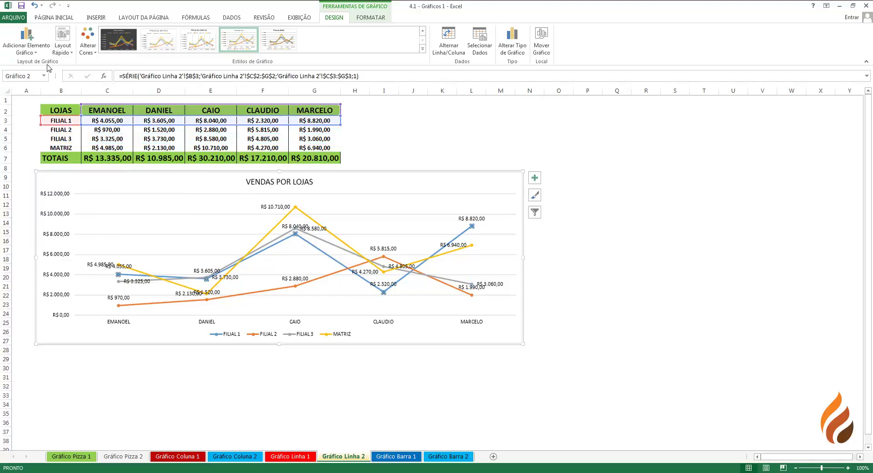
pyautogui.click(26, 43)
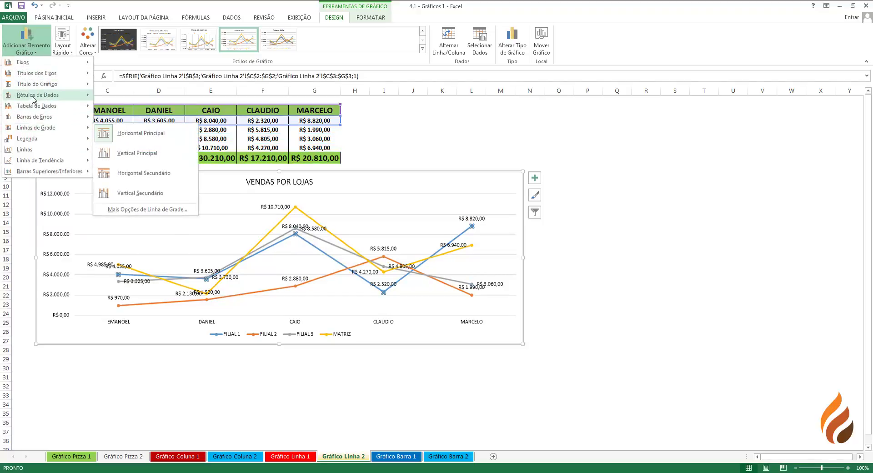
pyautogui.moveTo(81, 99)
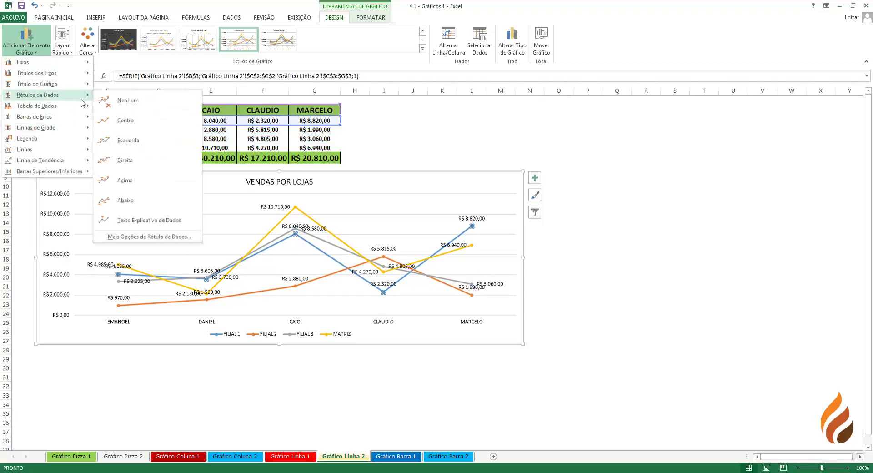
pyautogui.click(125, 199)
pyautogui.click(409, 220)
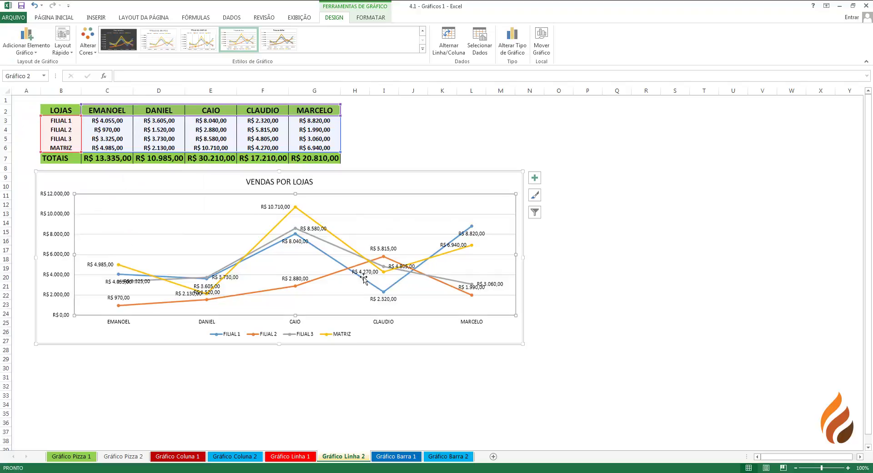
pyautogui.click(192, 302)
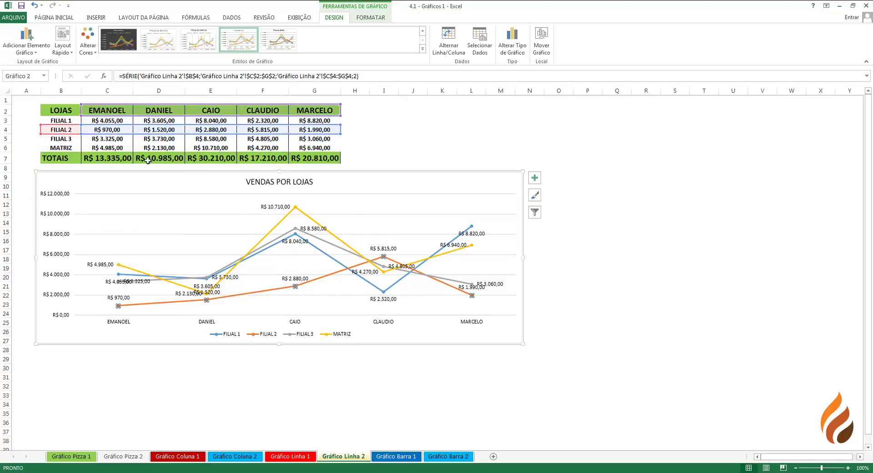
pyautogui.click(26, 41)
pyautogui.moveTo(28, 95)
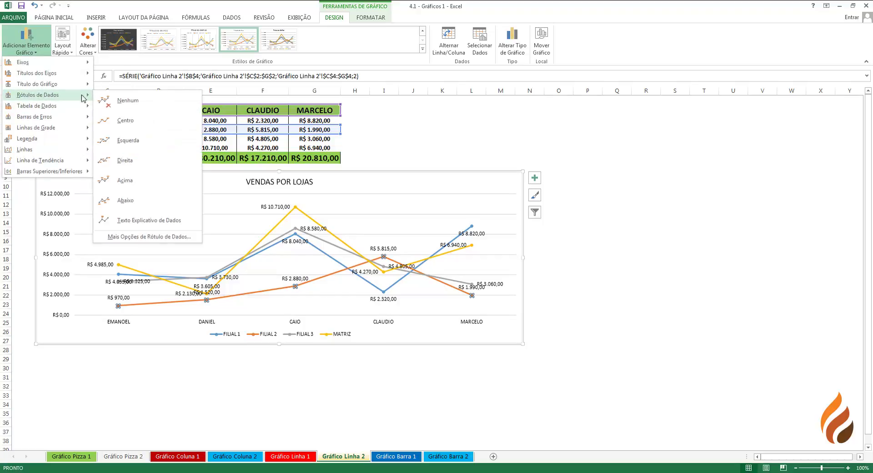
pyautogui.click(131, 202)
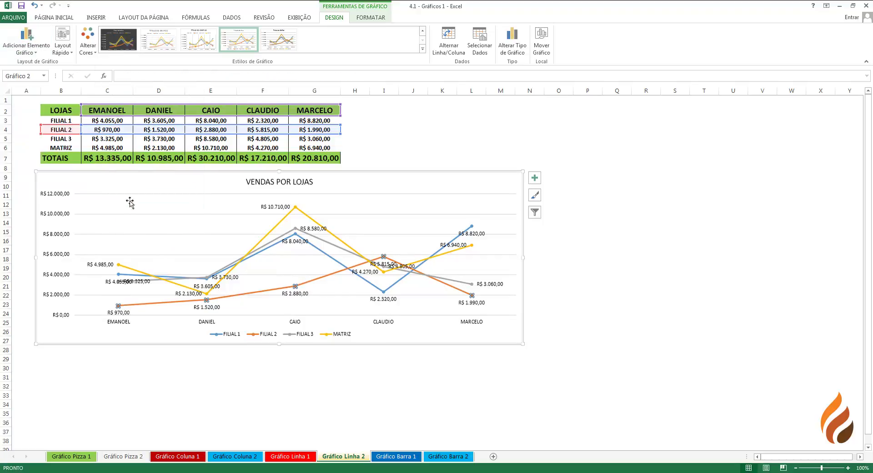
pyautogui.click(580, 240)
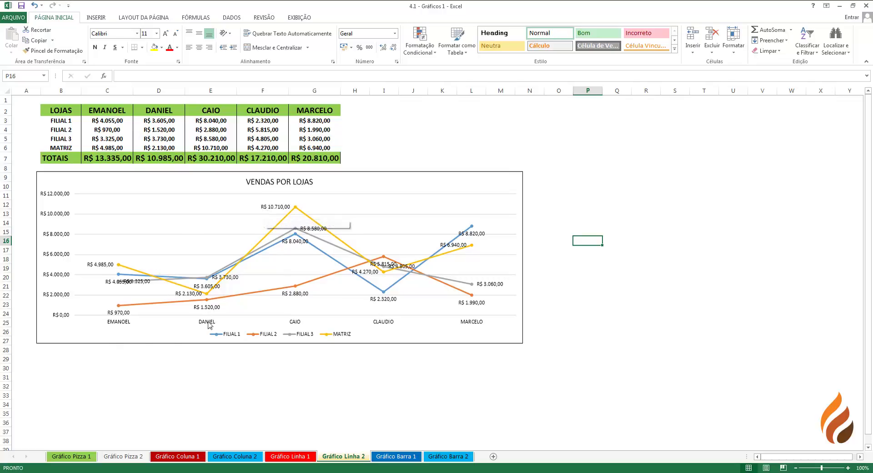
pyautogui.click(257, 333)
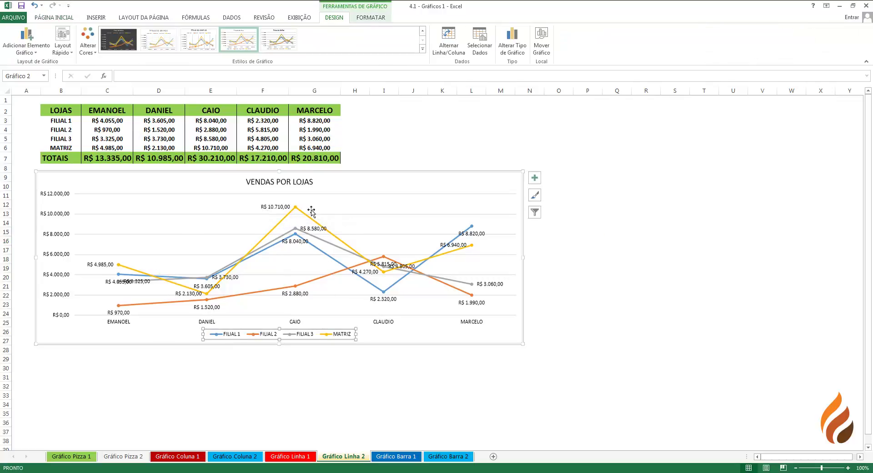
pyautogui.rightClick(228, 335)
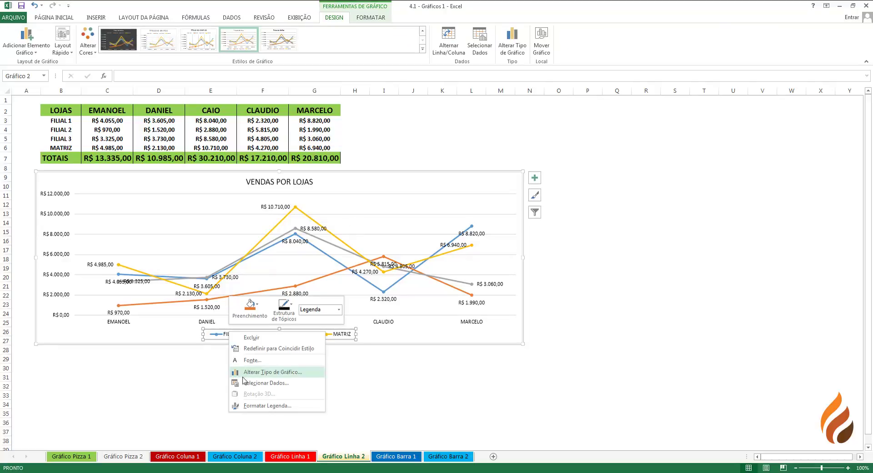
pyautogui.click(254, 383)
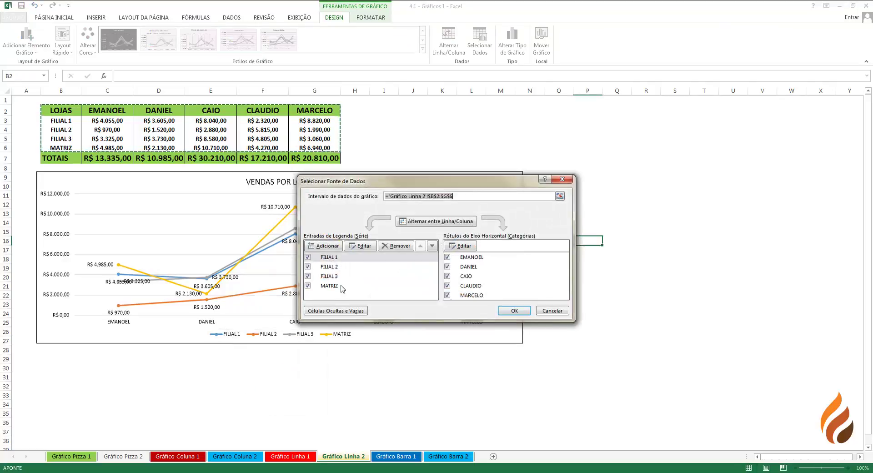
pyautogui.click(562, 179)
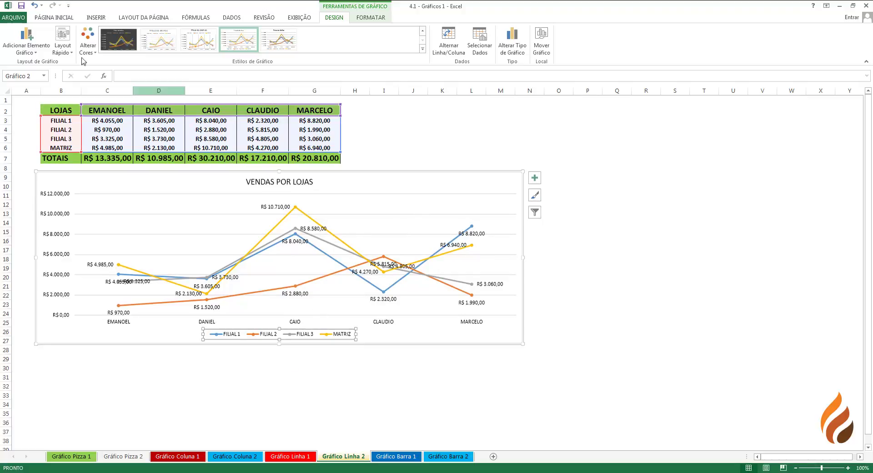
pyautogui.click(18, 51)
pyautogui.moveTo(29, 129)
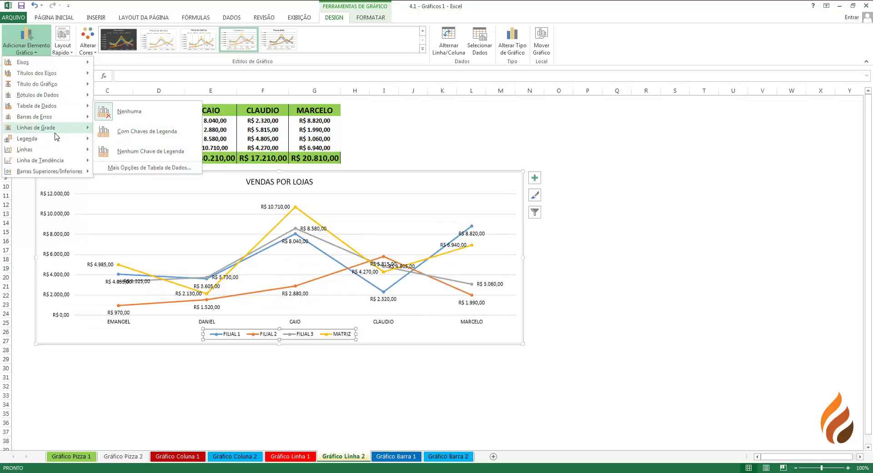
pyautogui.moveTo(56, 153)
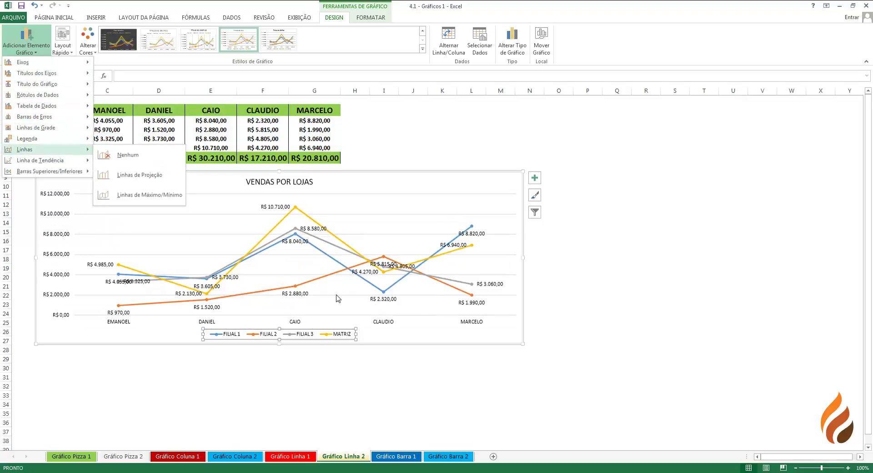
pyautogui.click(621, 261)
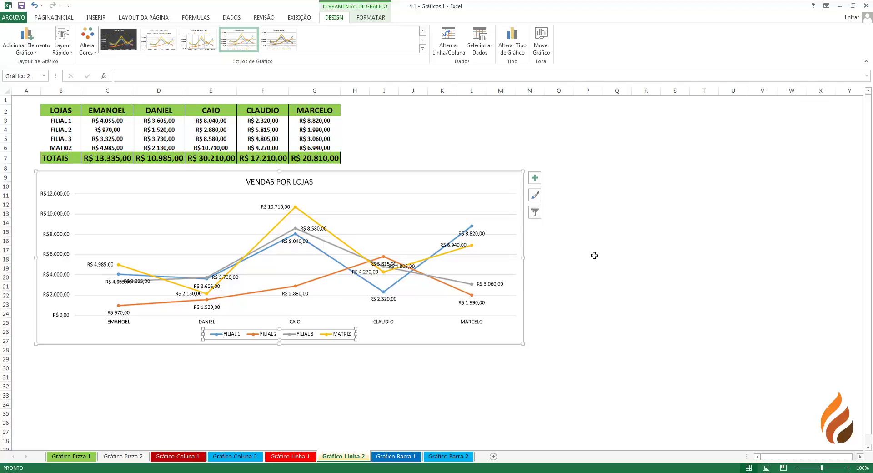